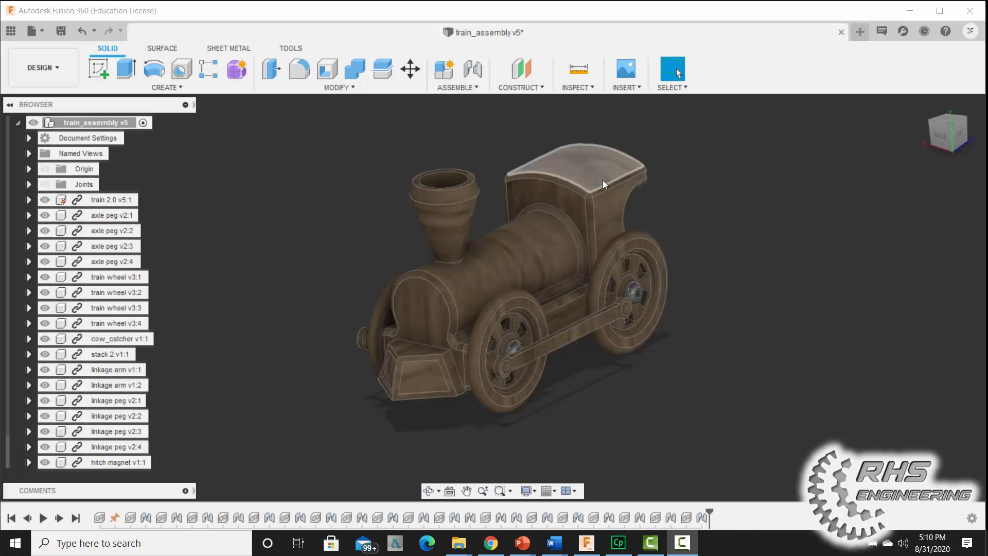
- Switch the train assembly to the Animation workspace and shrink the animation timeline to enlarge the model view
left_click(56, 74)
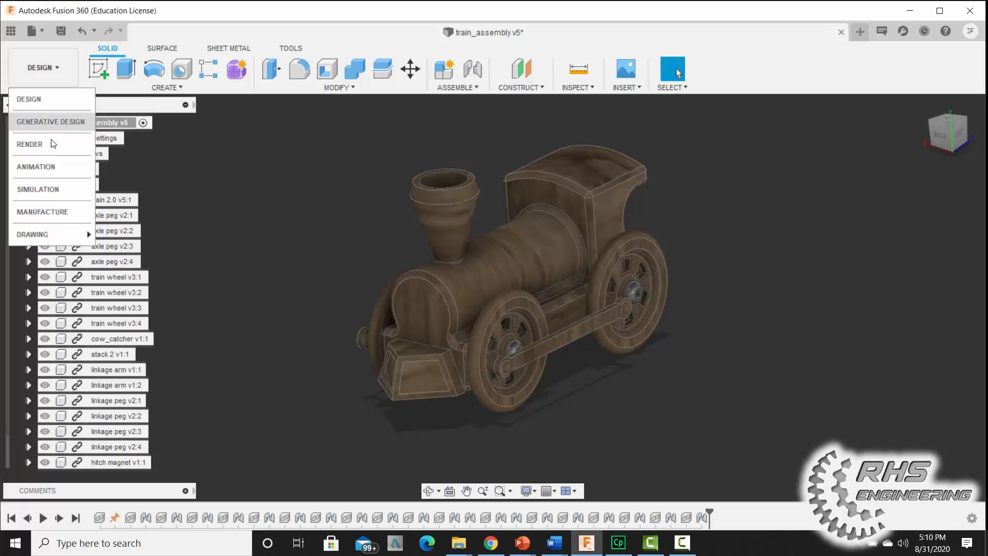
left_click(52, 166)
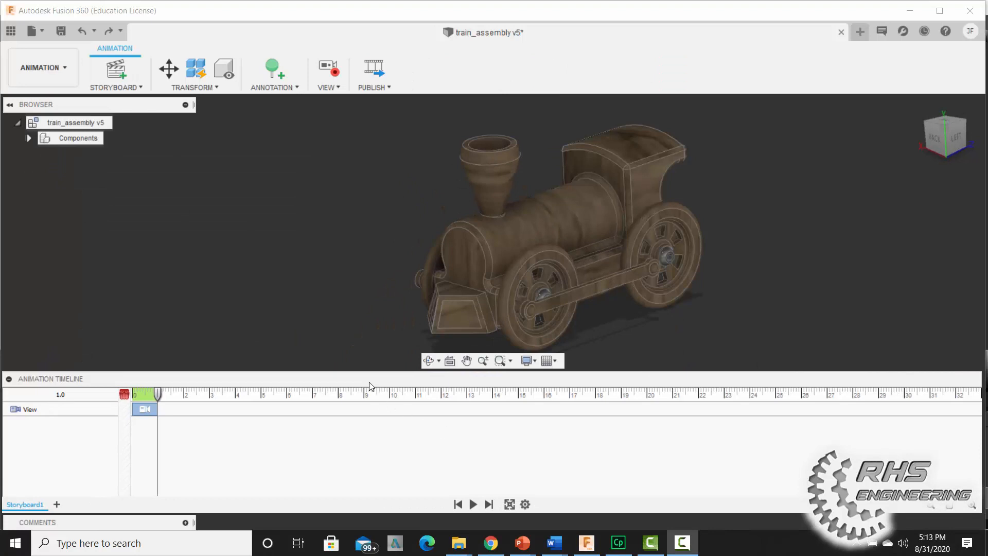
left_click_drag(369, 384, 367, 443)
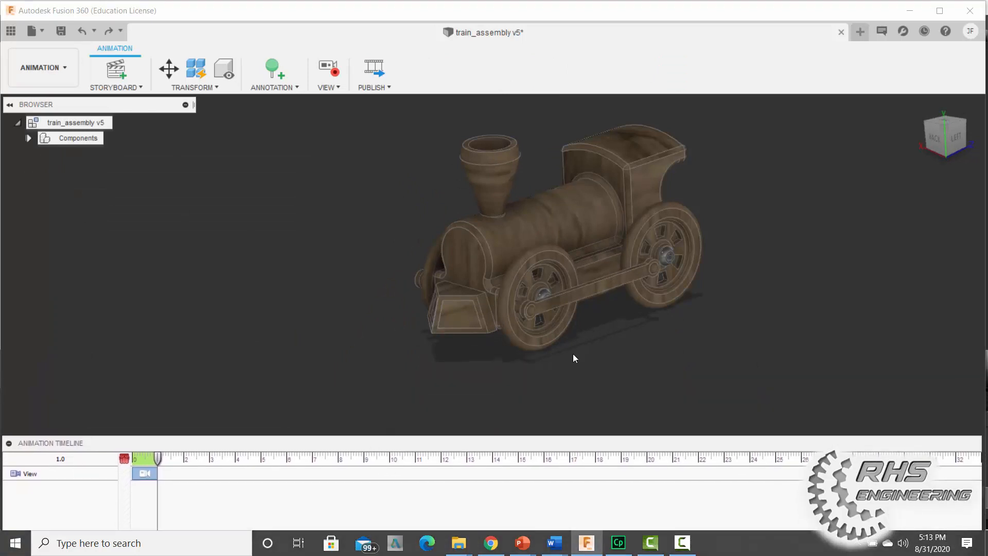
- Move the front linkage peg on the near side straight out from the train with a Y distance of 3.5 in
middle_click_drag(924, 176, 833, 169, "shift")
middle_click_drag(760, 252, 763, 284)
scroll(702, 321, "down", 5)
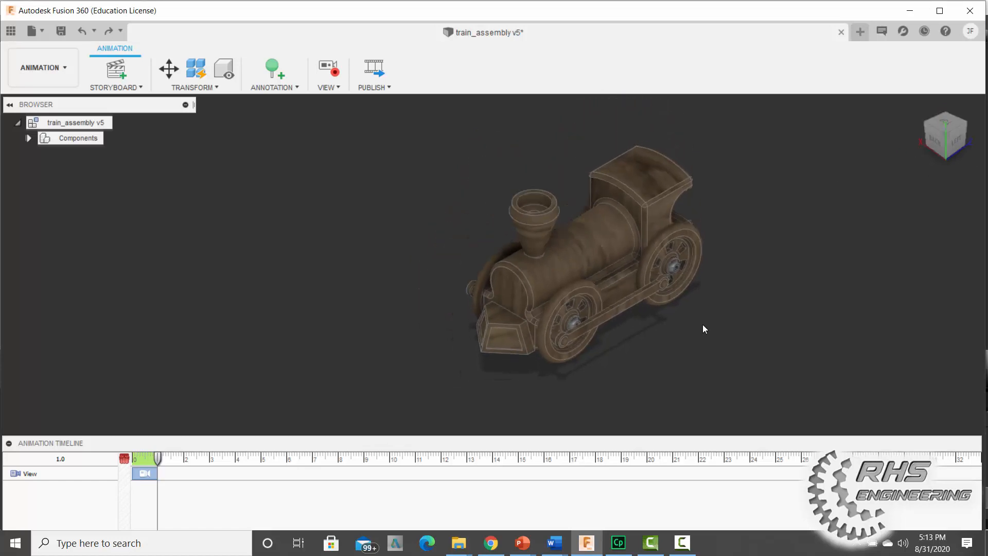
middle_click_drag(700, 331, 636, 314)
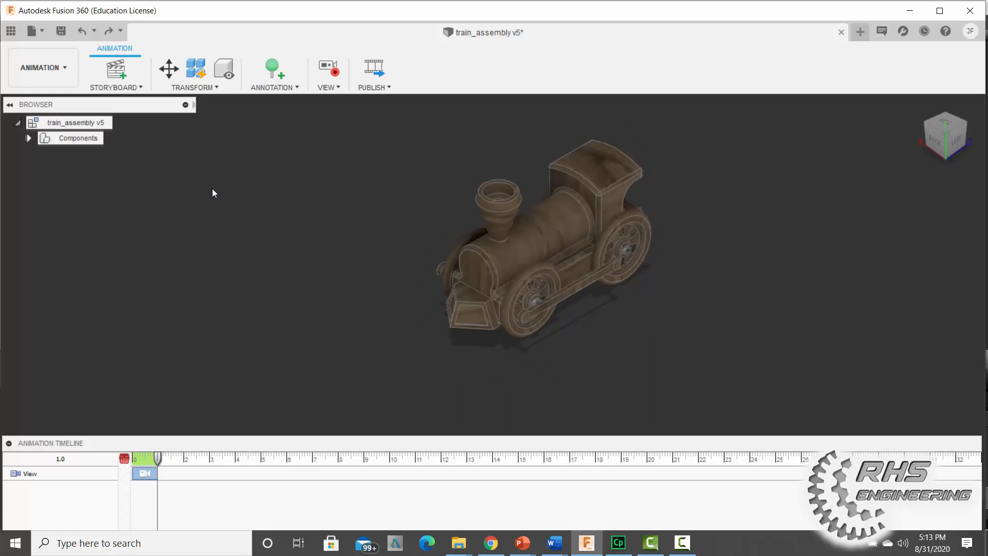
left_click(169, 70)
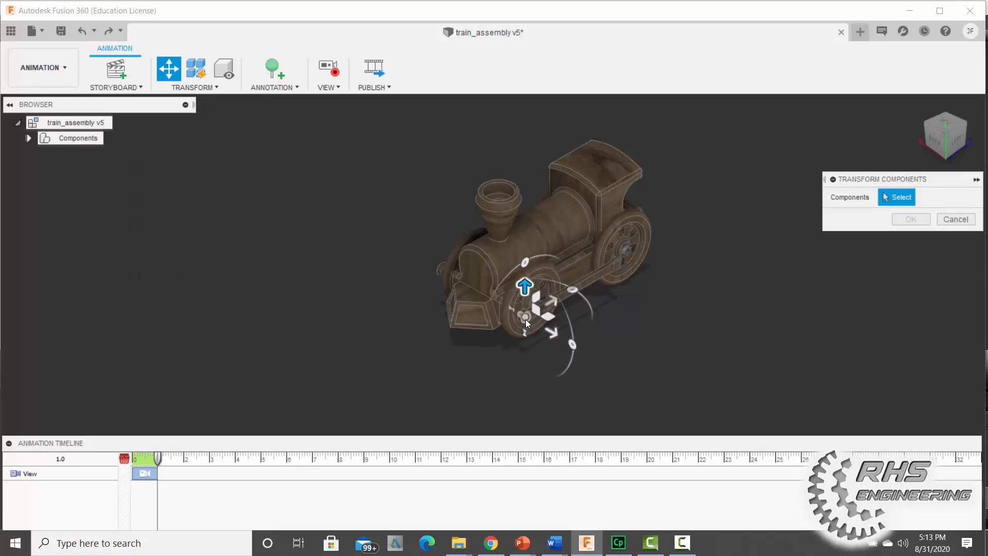
scroll(526, 323, "up", 5)
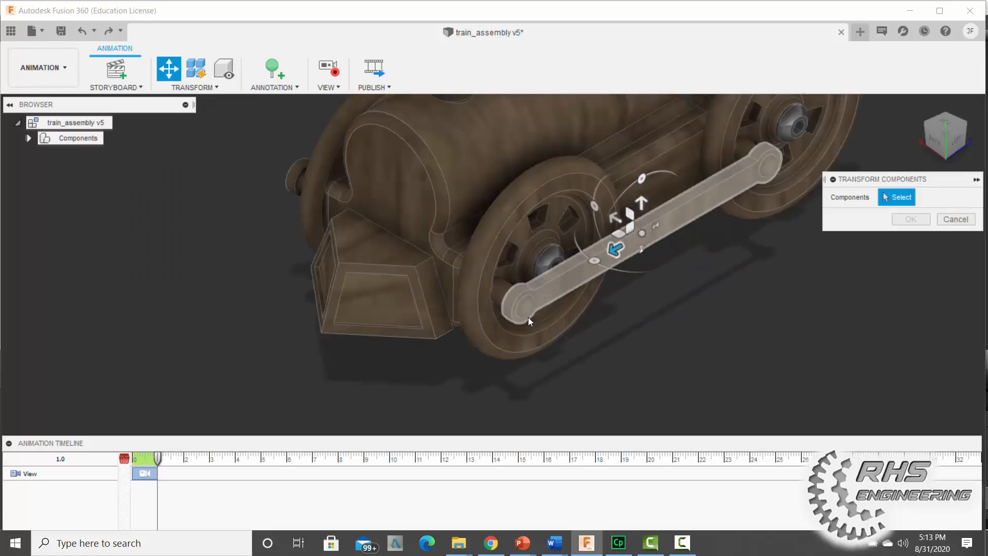
left_click(524, 310)
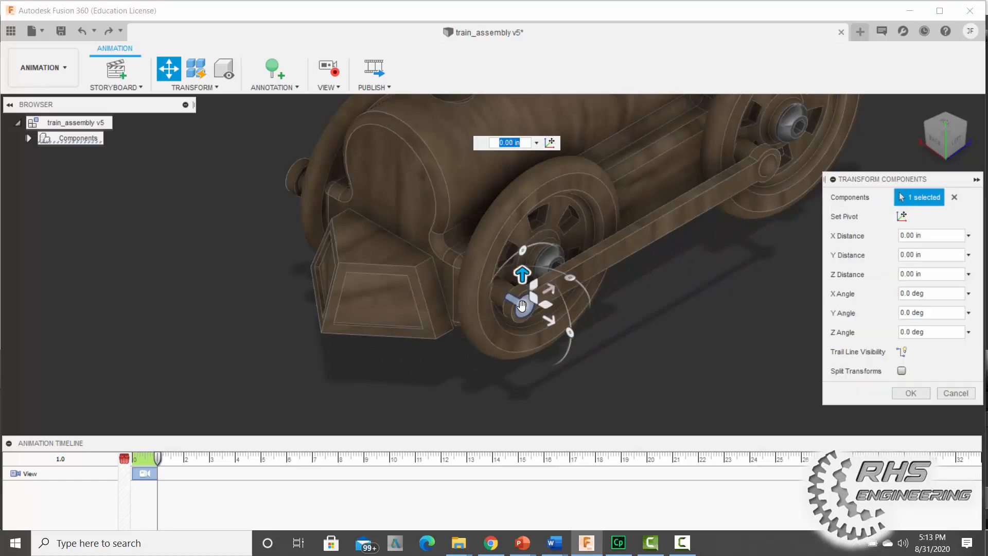
scroll(581, 340, "down", 2)
scroll(581, 340, "down", 3)
left_click_drag(579, 338, 685, 391)
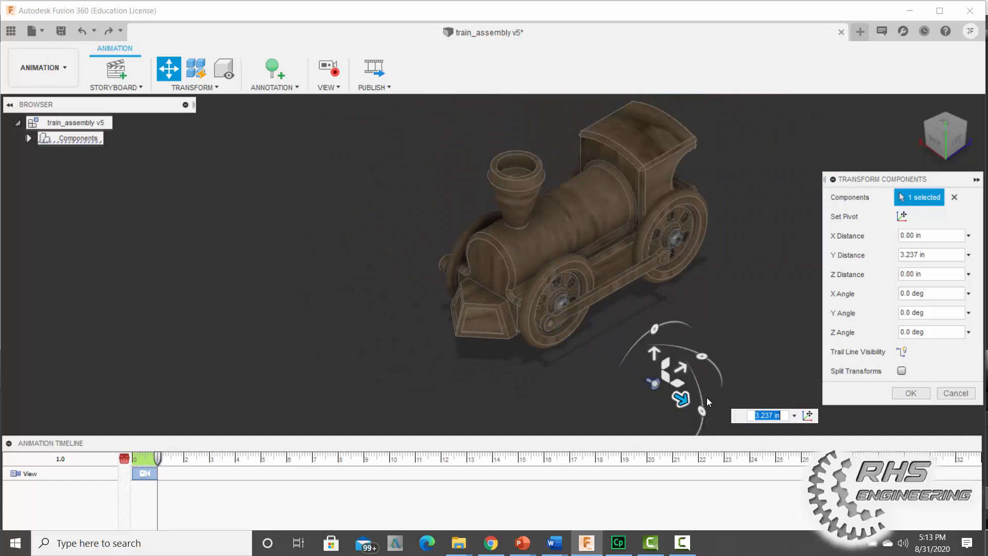
type("3.5")
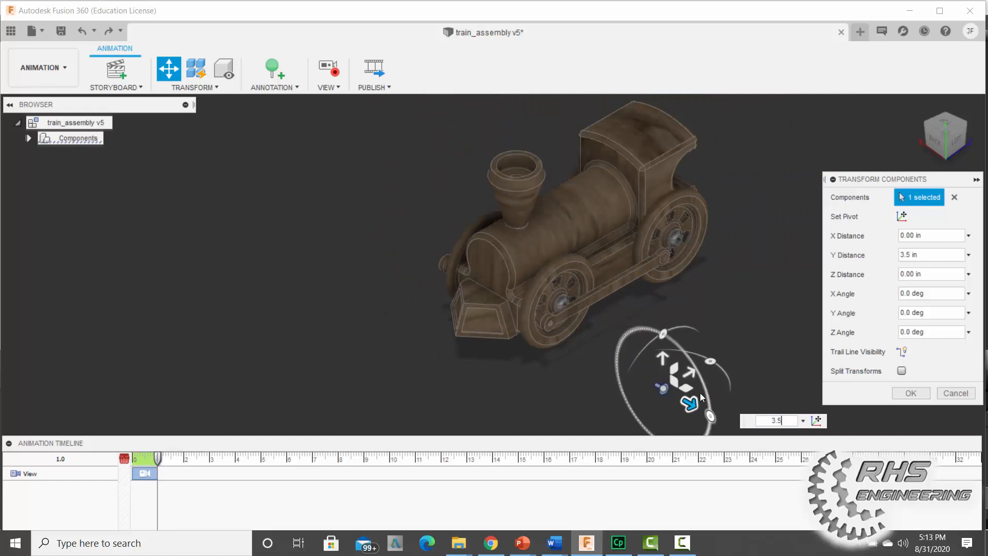
key("Return")
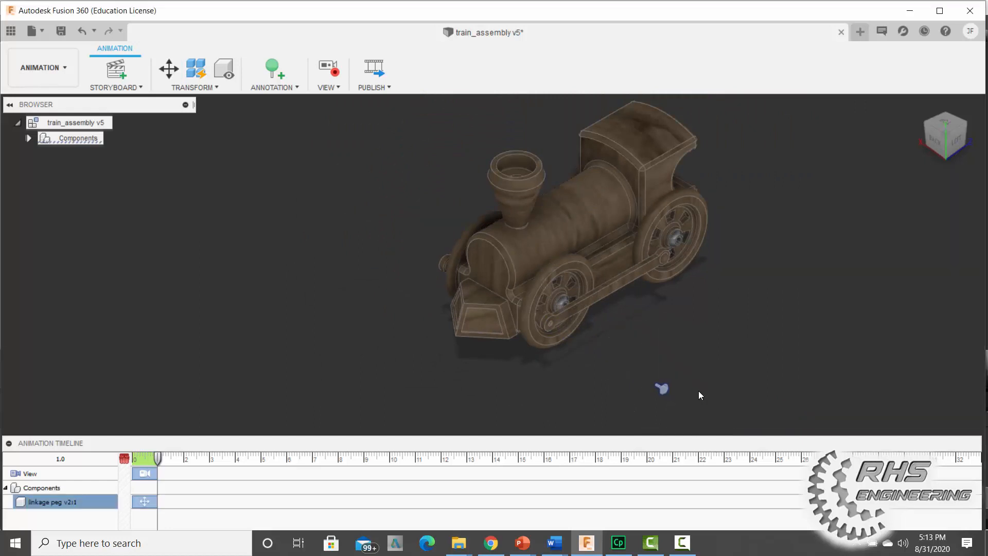
- Move the rear linkage peg on the near side outward with a Y distance of 3.5 in
left_click(662, 260)
left_click(169, 68)
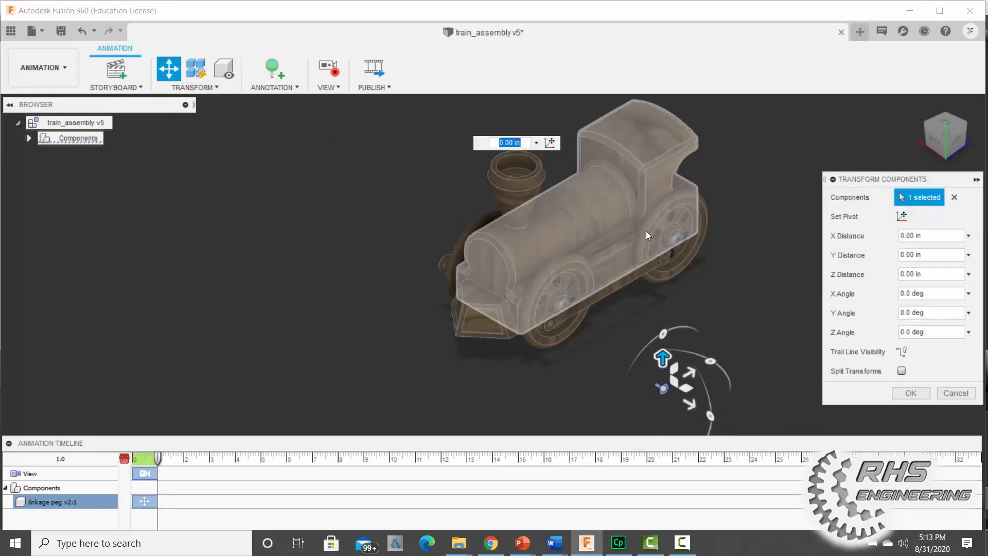
scroll(665, 261, "up", 5)
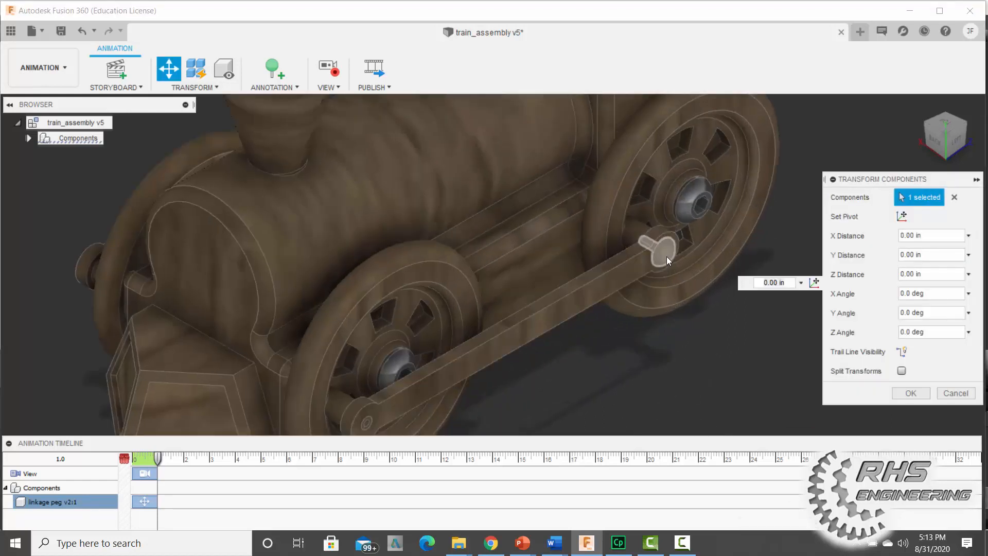
left_click(666, 256)
left_click_drag(682, 264, 804, 334)
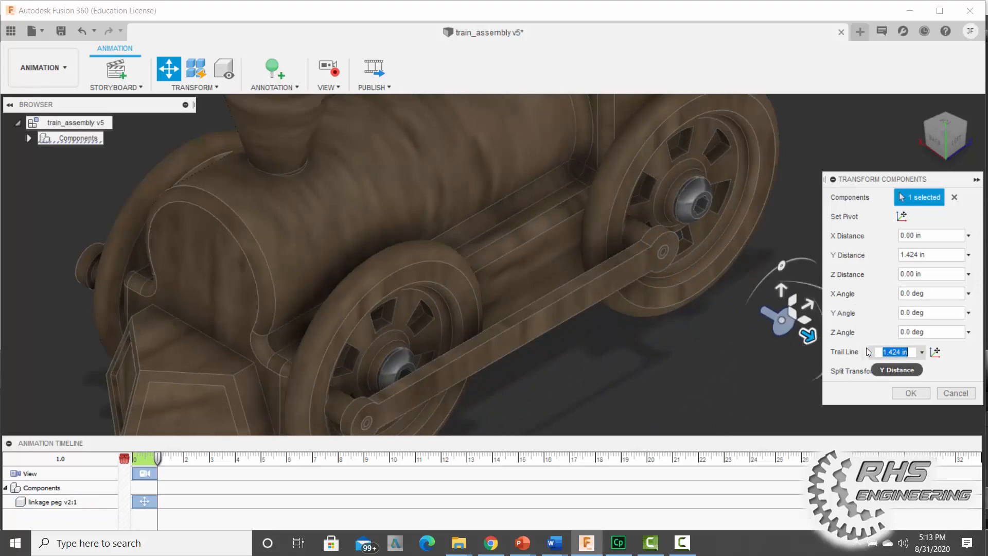
type("3.5")
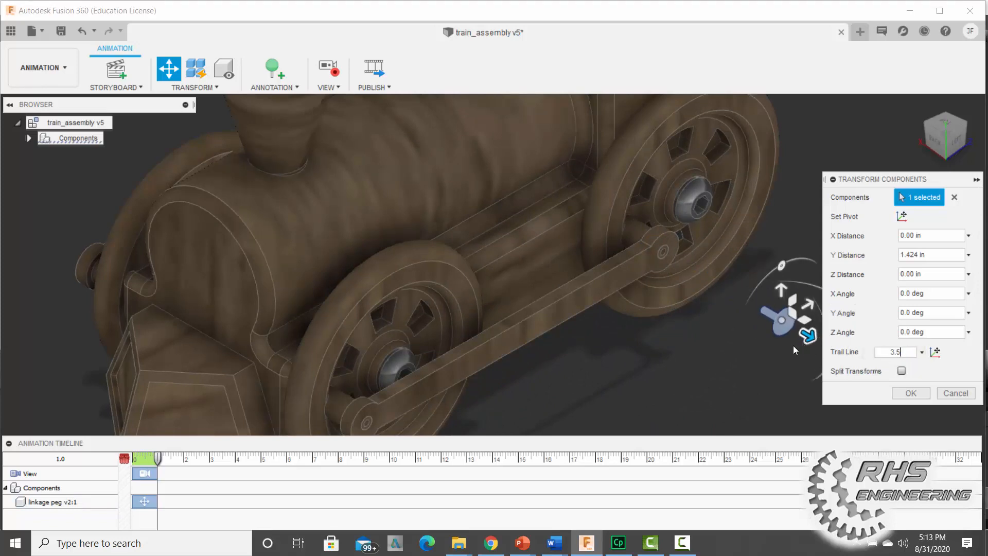
key("Return")
- Move the near-side linkage arm away from the wheels with a Z distance of -3 in
scroll(748, 336, "down", 10)
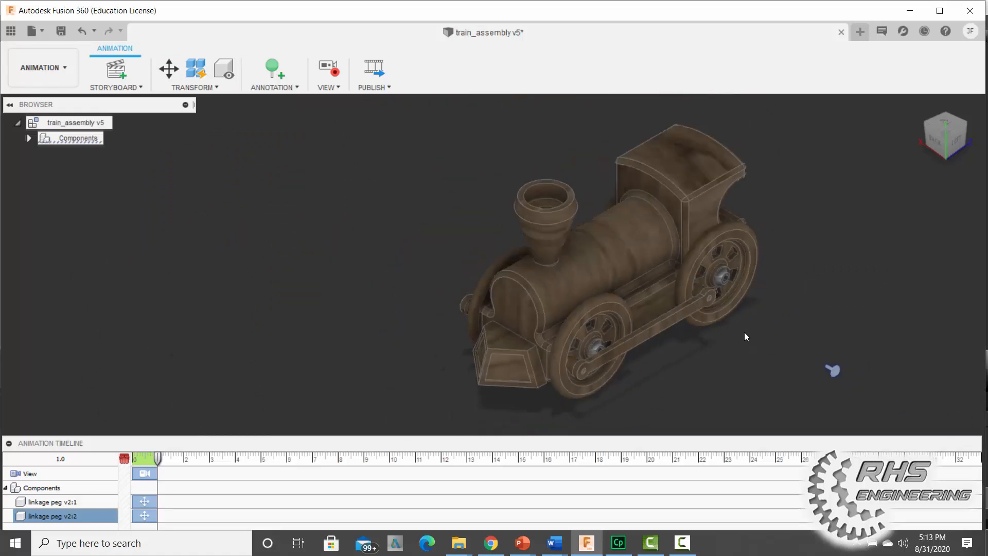
middle_click_drag(603, 335, 514, 302)
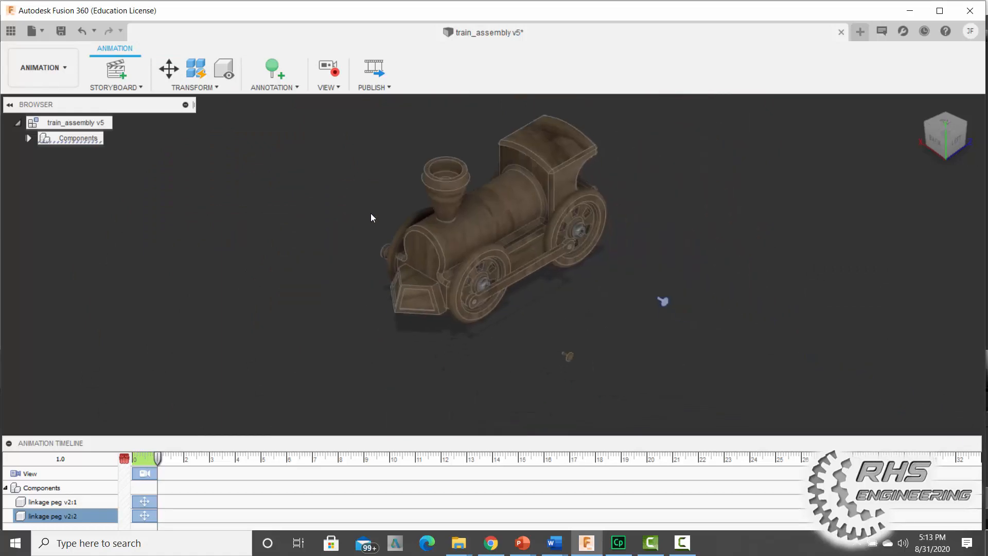
left_click(169, 69)
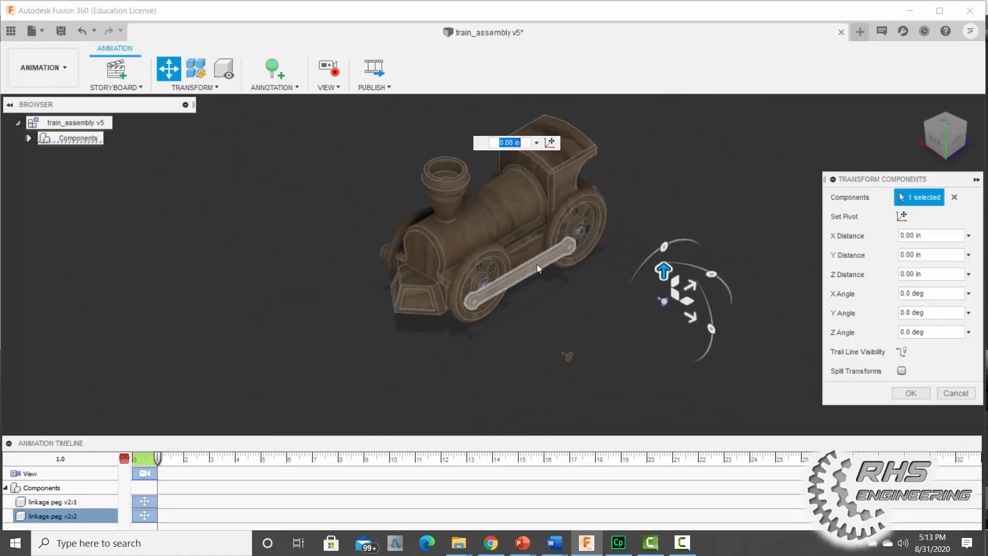
left_click(529, 266)
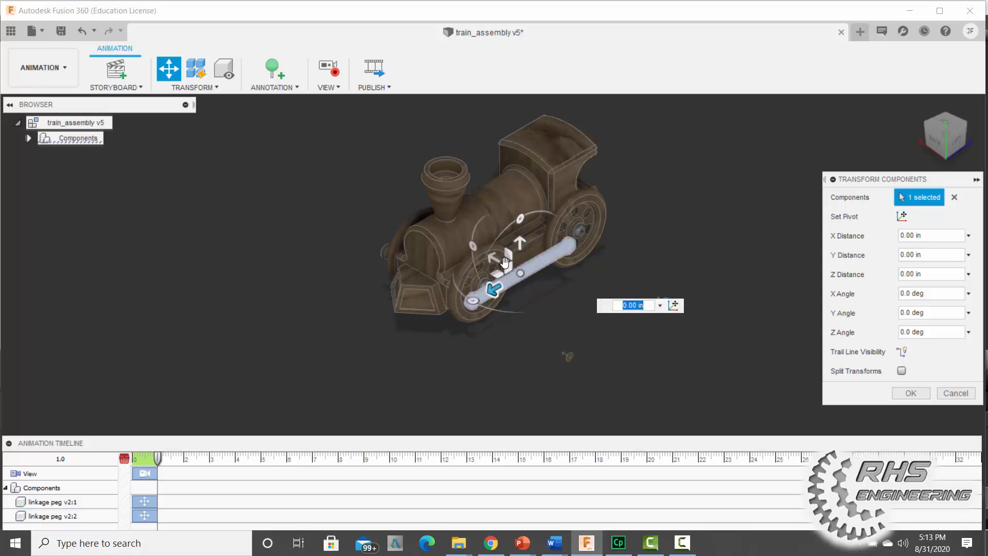
left_click_drag(495, 286, 569, 290)
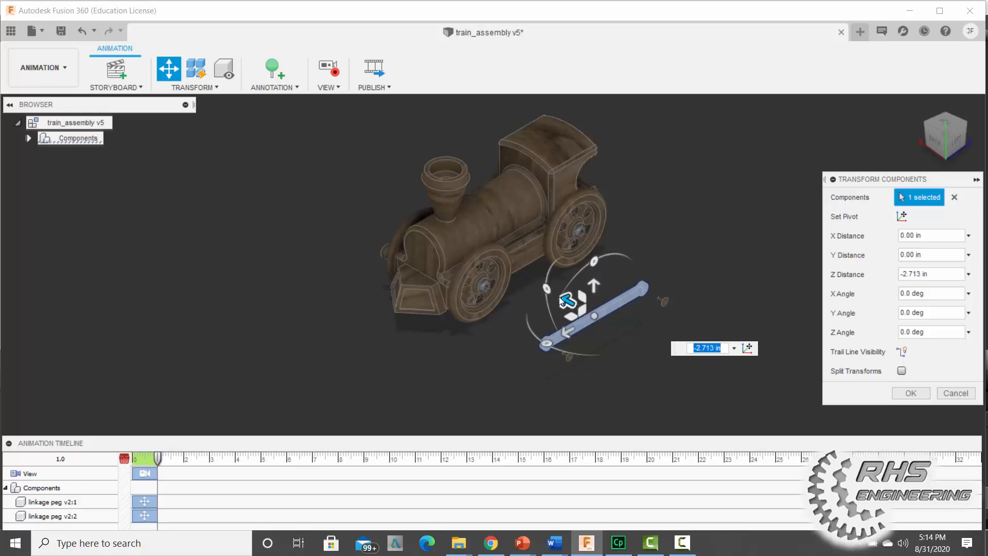
type("-3")
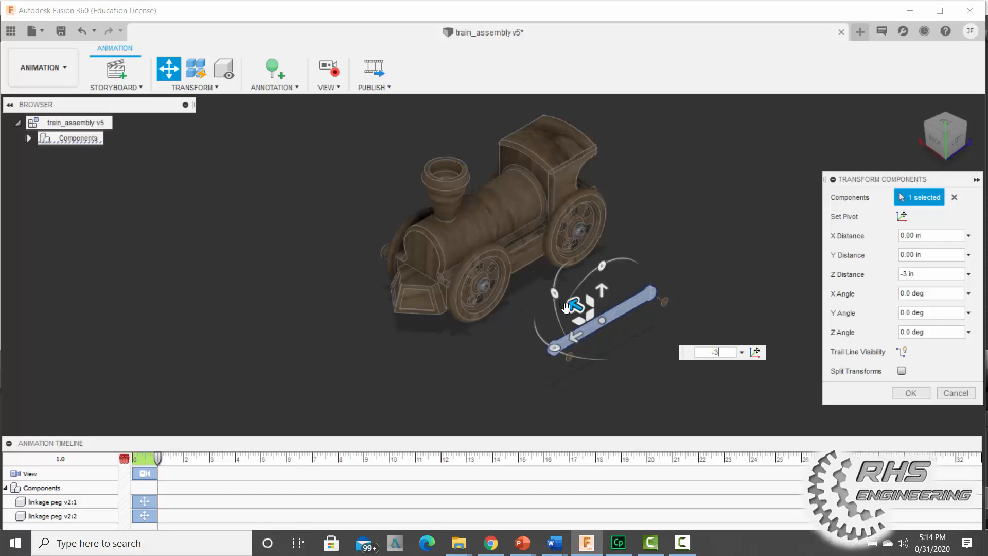
key("Return")
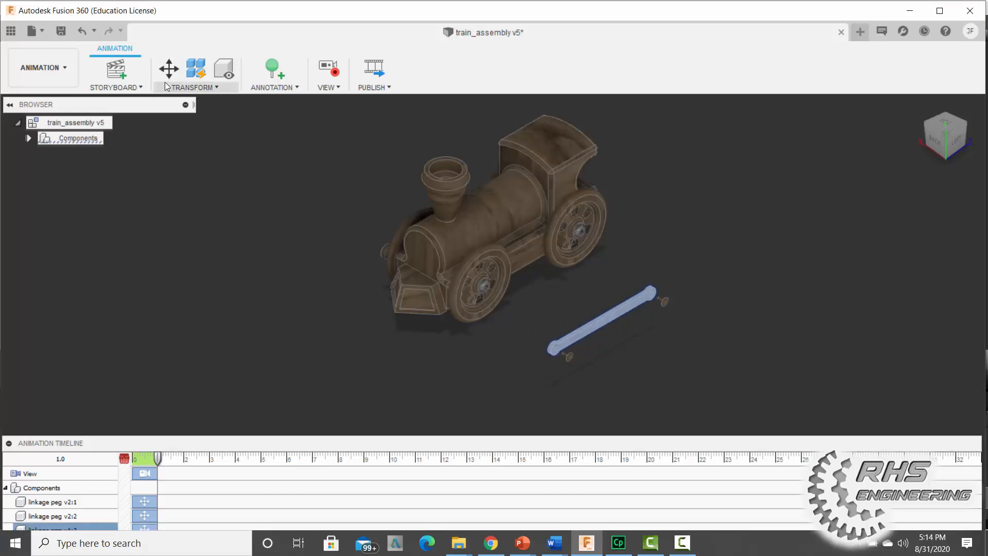
- Move the front axle peg outward along its Y axis, between the front wheel and the linkage arm
left_click(169, 69)
left_click(487, 286)
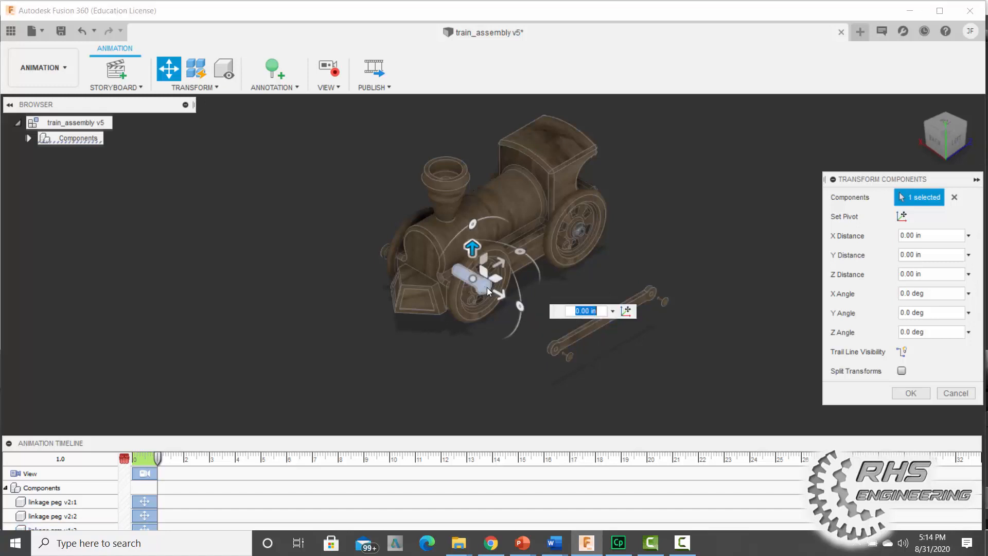
left_click_drag(499, 298, 559, 333)
key("Return")
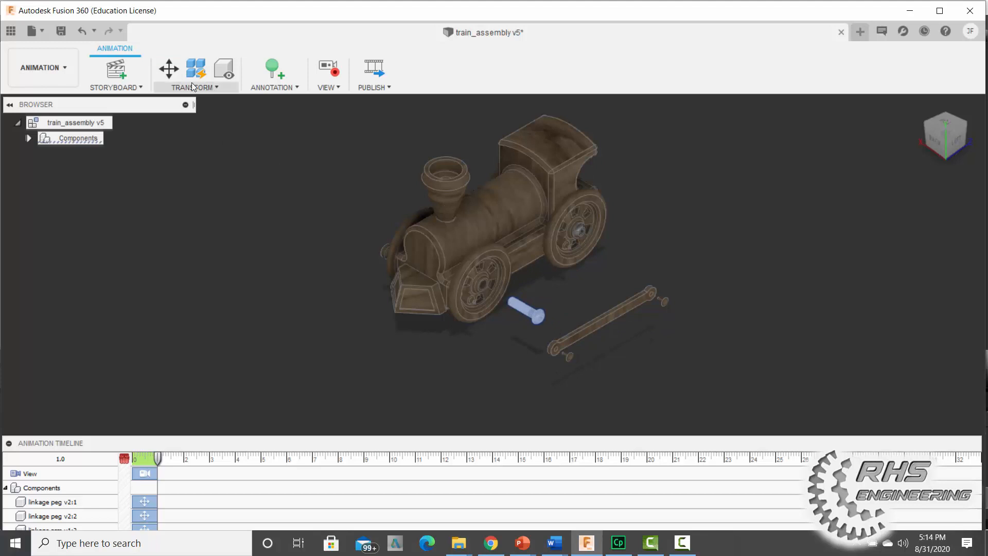
- Move the rear axle peg outward along its Y axis, between the rear wheel and the linkage arm
left_click(169, 74)
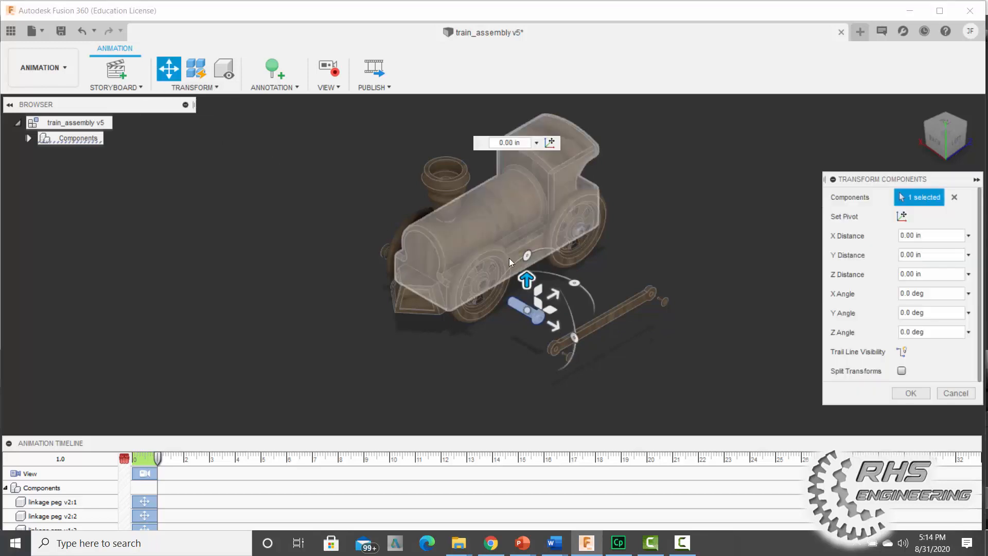
left_click(582, 233)
left_click_drag(594, 239, 639, 263)
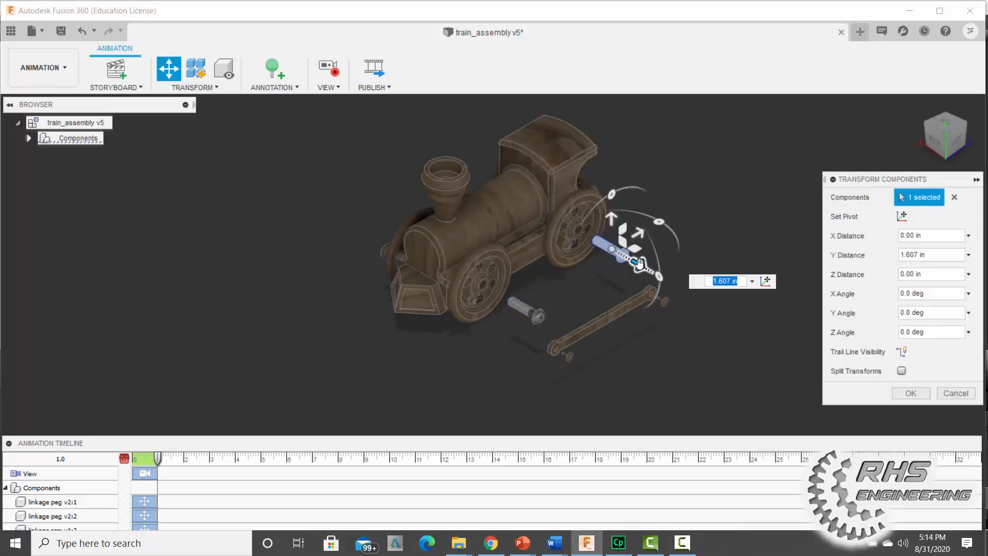
key("Return")
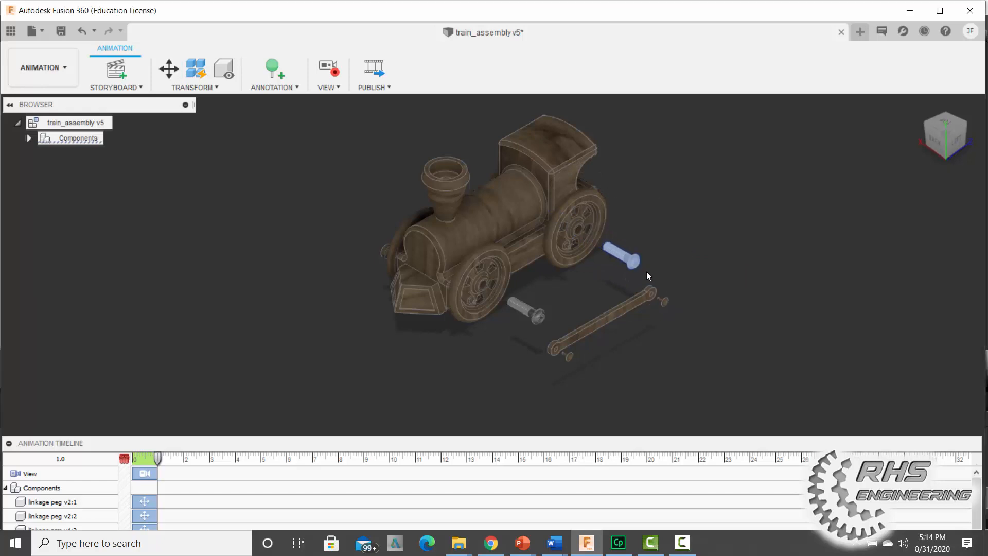
- Move the near-side front wheel off the train body with an X distance of 0.75 in
left_click(484, 301)
left_click(169, 69)
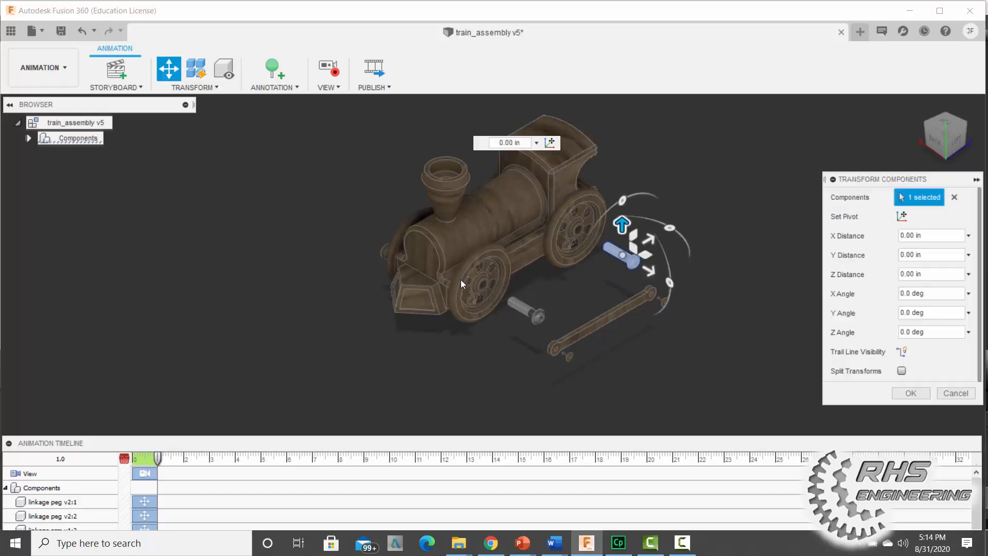
left_click_drag(502, 297, 528, 312)
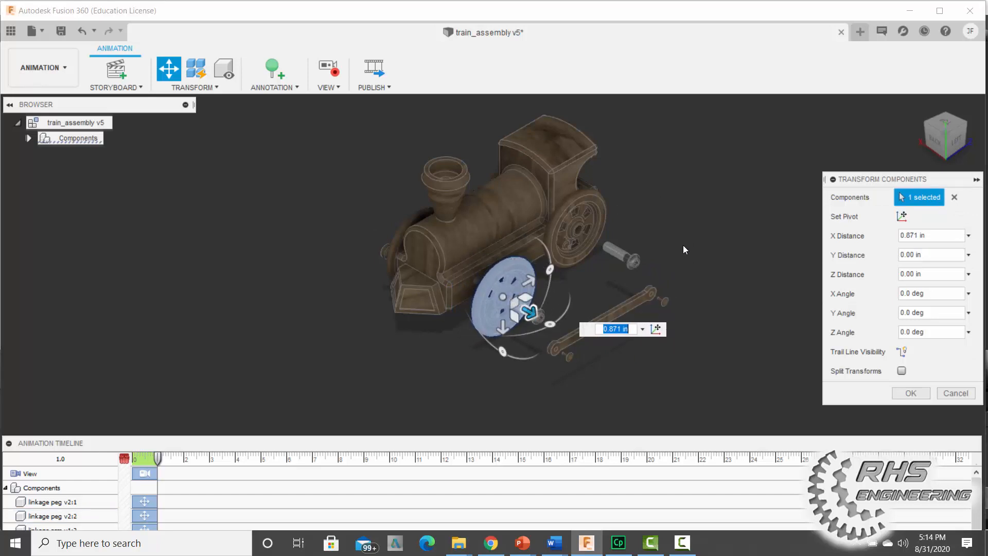
middle_click_drag(683, 245, 671, 292, "shift")
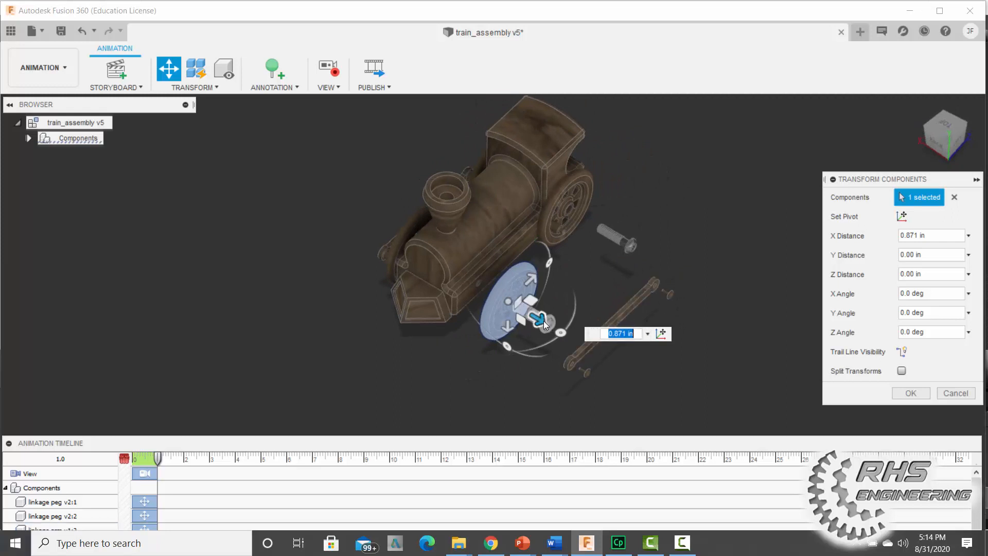
type(".75")
key("Return")
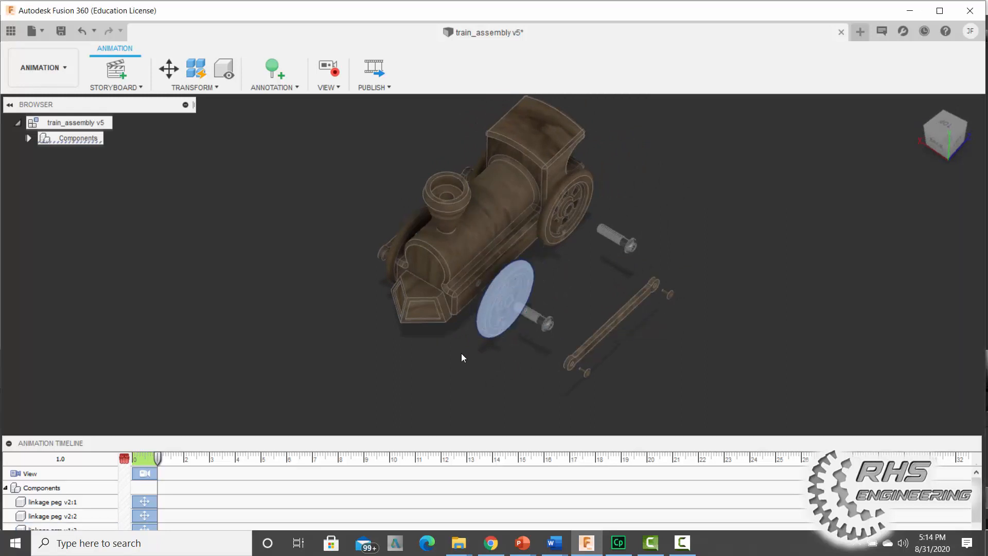
- Move the near-side rear wheel outward along its X axis, between the train body and its axle peg
left_click(173, 78)
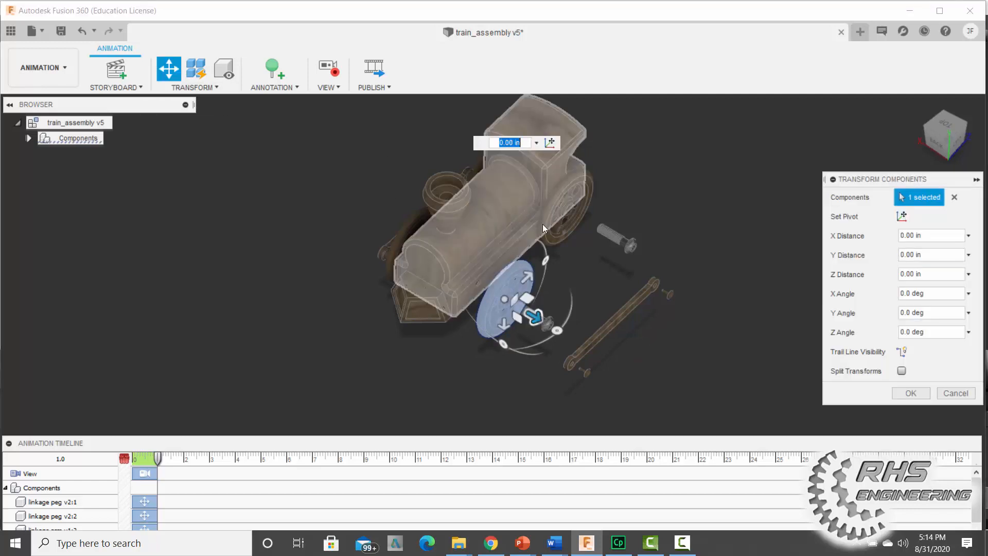
left_click(565, 215)
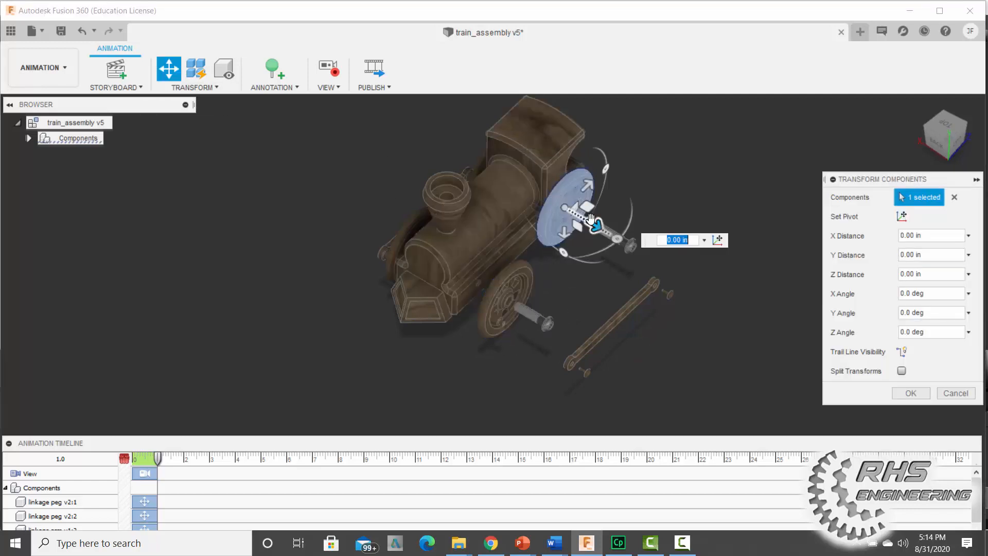
left_click_drag(586, 220, 609, 231)
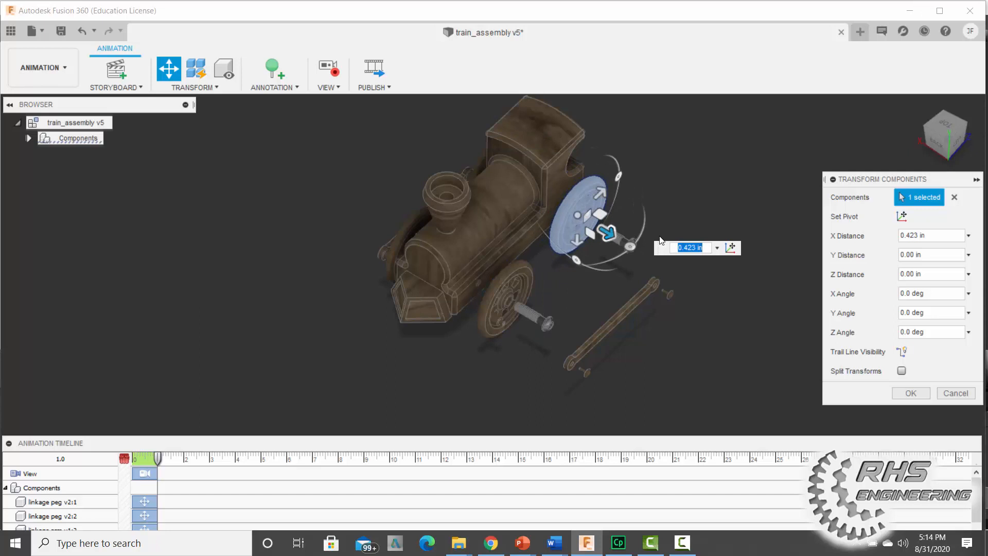
key("BackSpace")
key("Return")
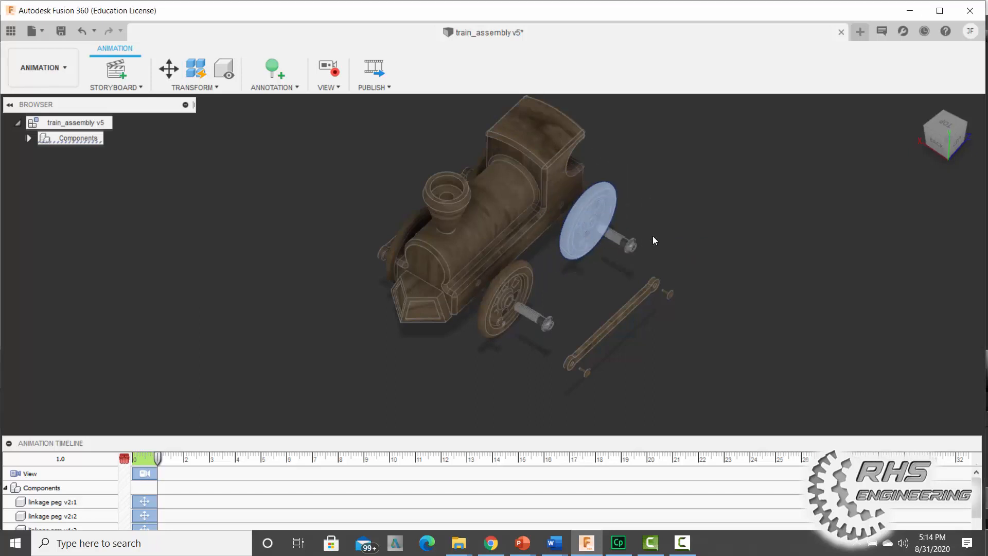
- Move the cowcatcher forward off the front of the train body with a Y distance of 1 in
left_click(786, 273)
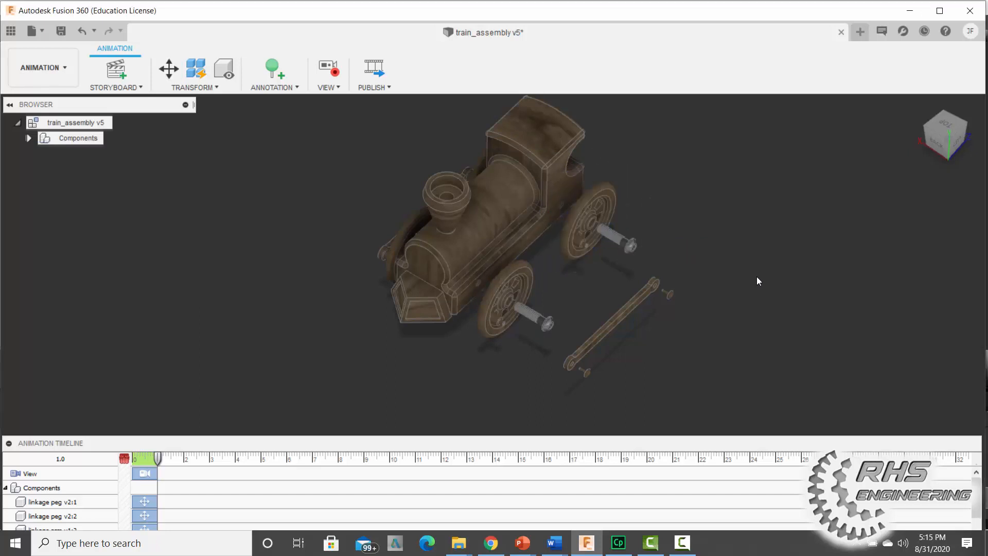
middle_click_drag(737, 272, 738, 261, "shift")
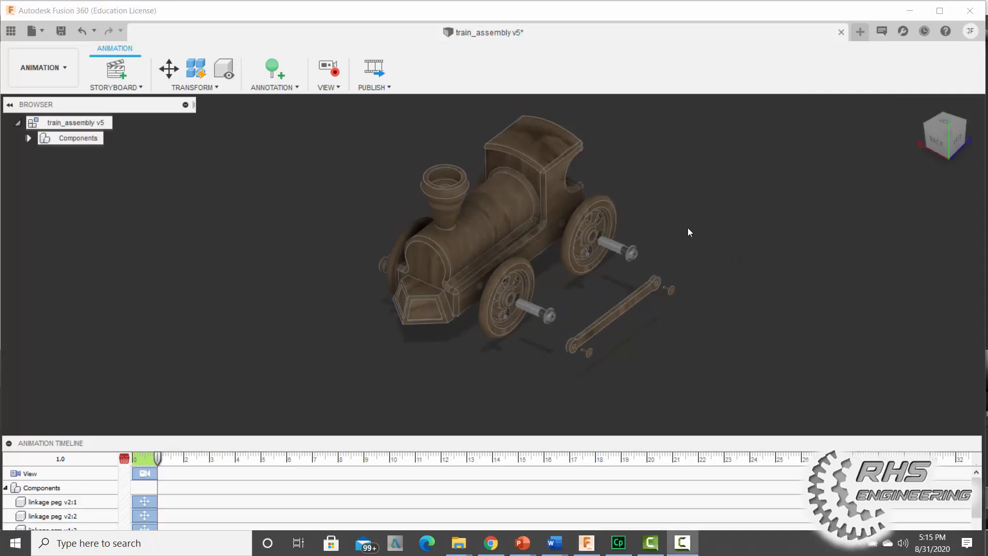
left_click(169, 68)
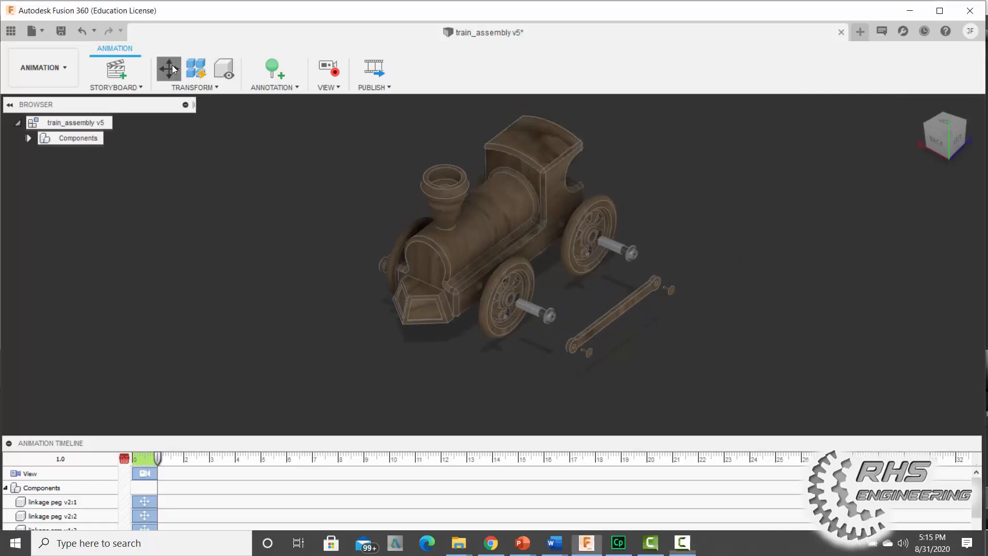
left_click(403, 308)
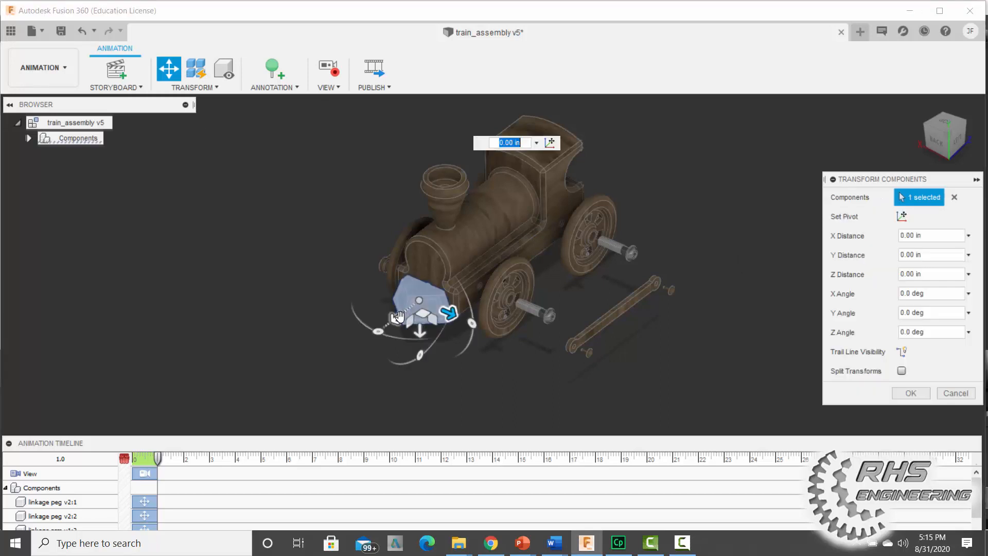
left_click_drag(399, 316, 373, 331)
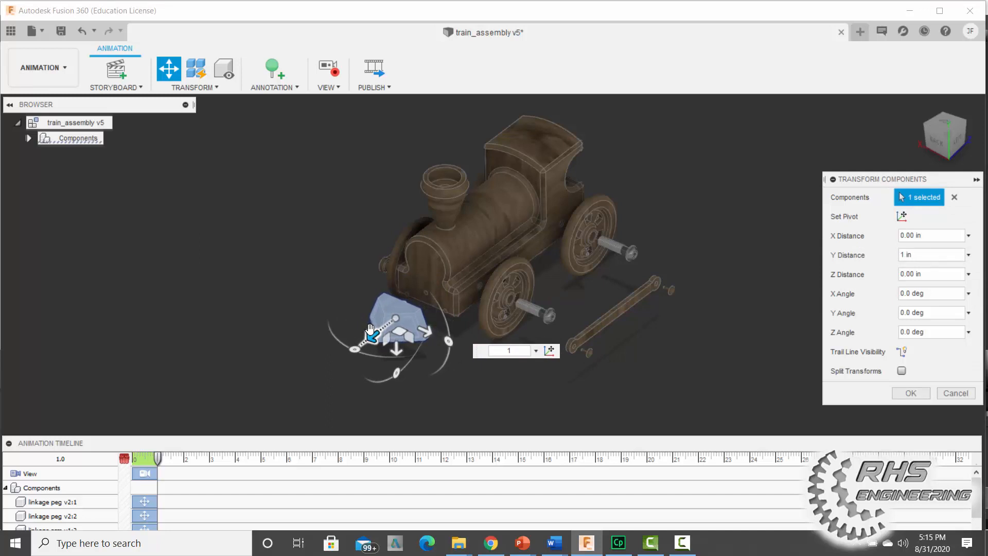
key("Return")
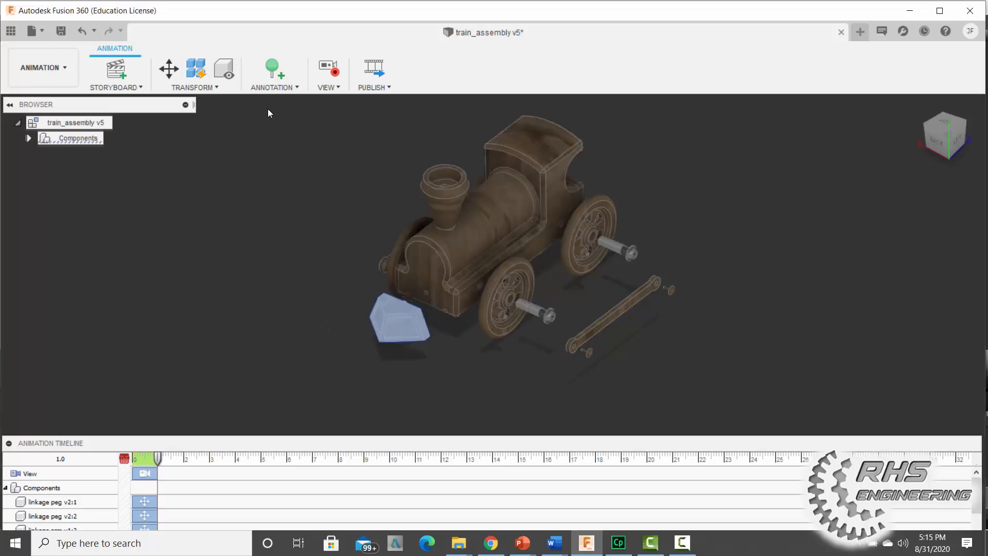
- Move the smokestack straight up along its Y axis, clear of its hole in the boiler
left_click(168, 68)
left_click(444, 197)
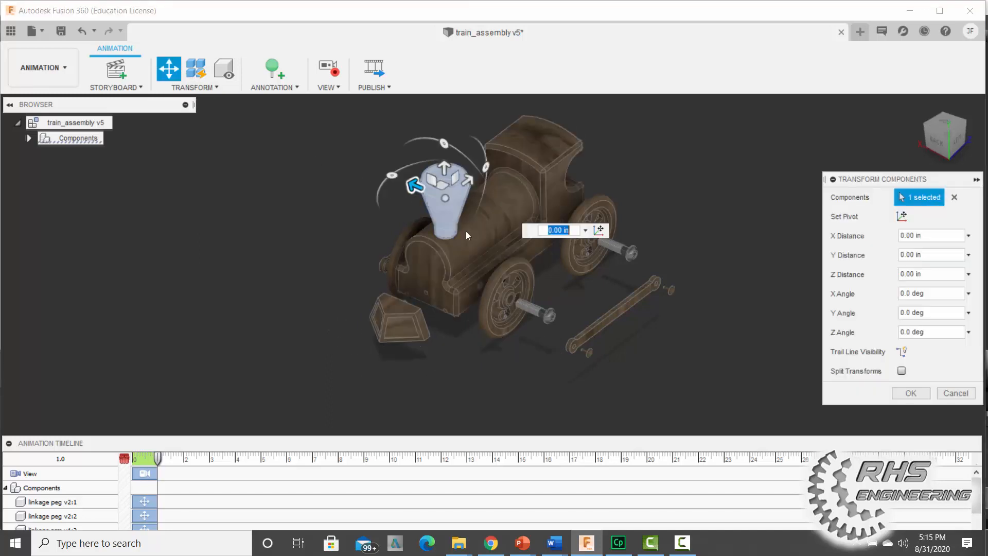
left_click_drag(446, 169, 443, 149)
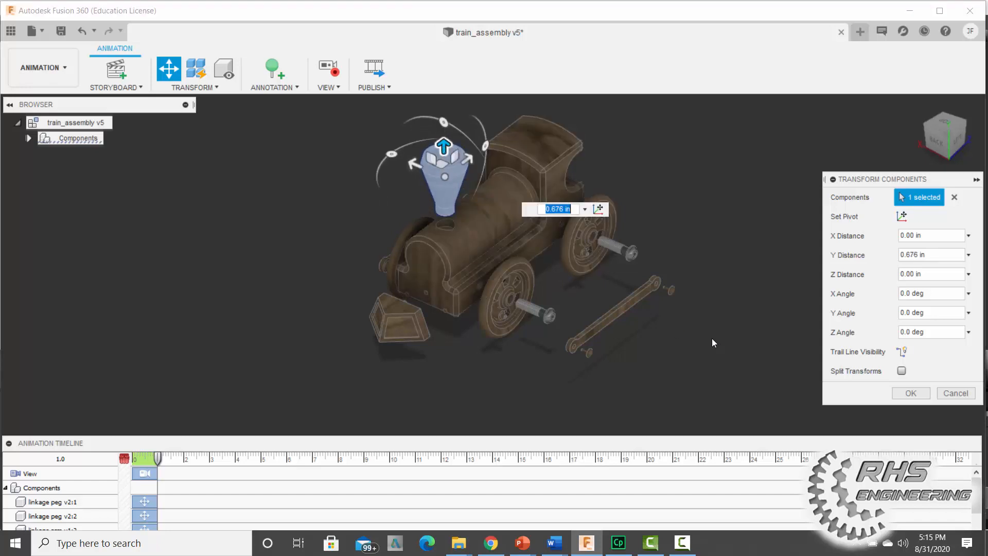
key("Return")
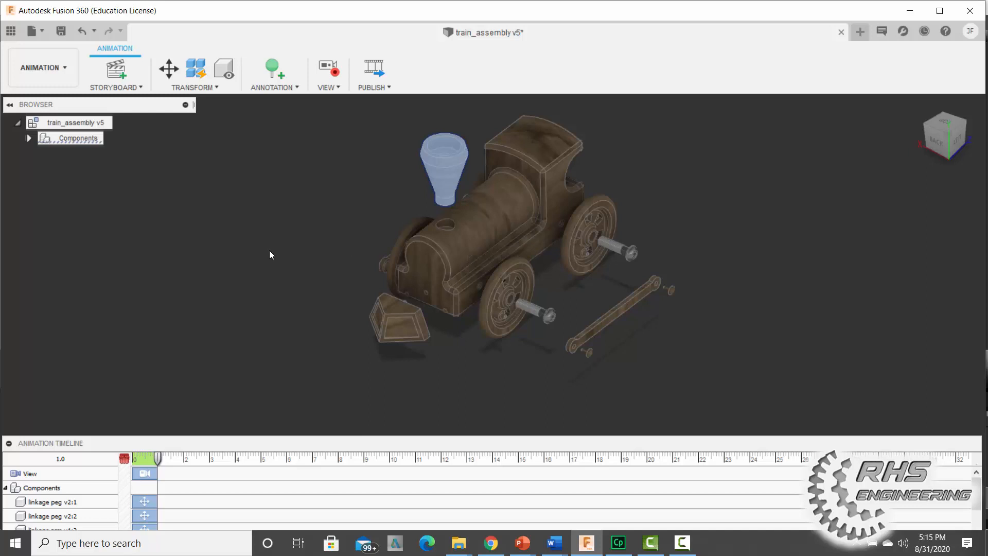
left_click(944, 113)
middle_click_drag(796, 280, 704, 197, "shift")
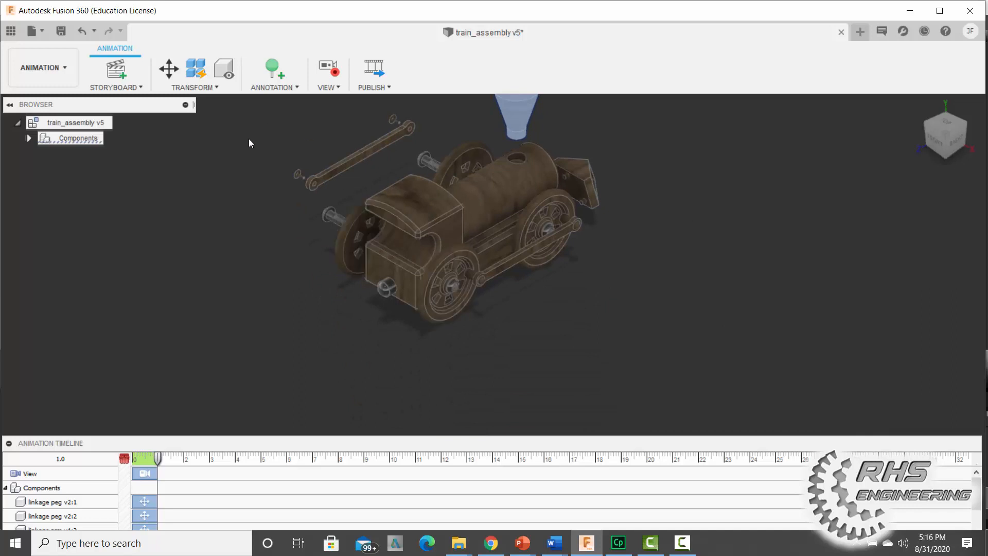
left_click(172, 77)
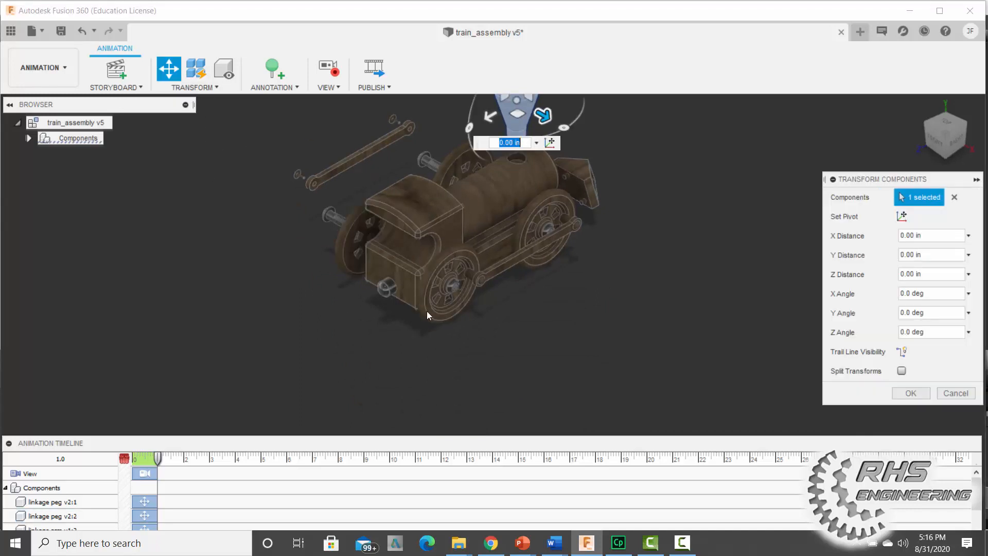
left_click(482, 280)
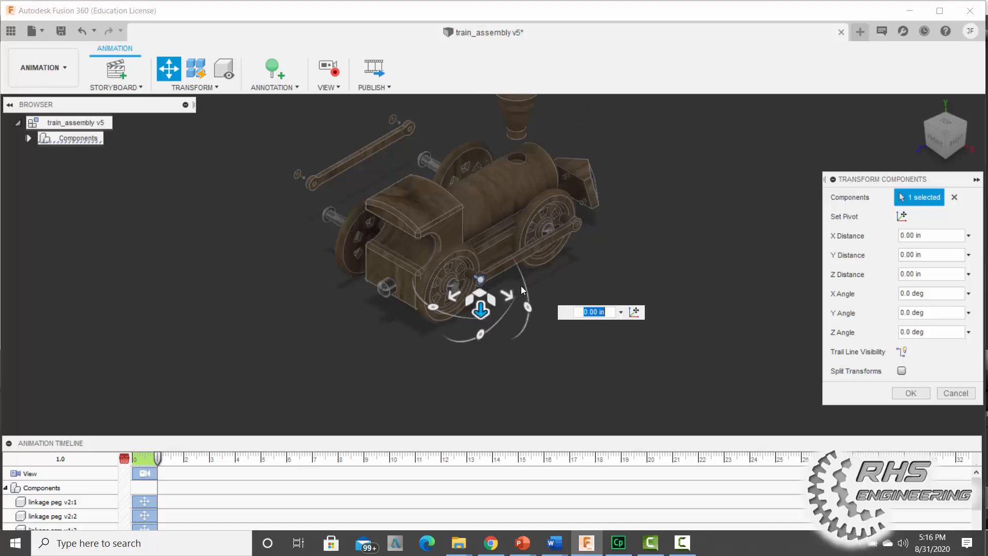
type("3.5")
key("Return")
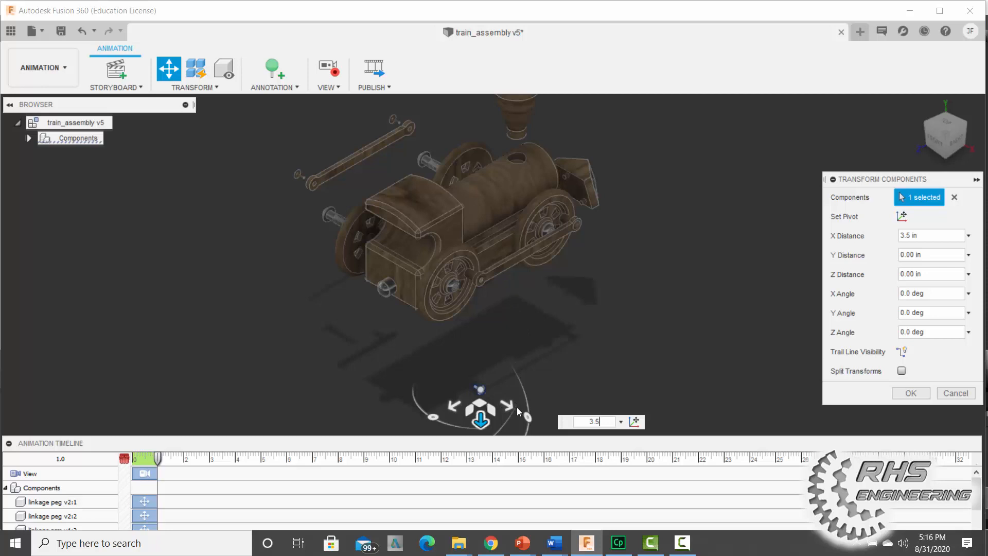
left_click(944, 394)
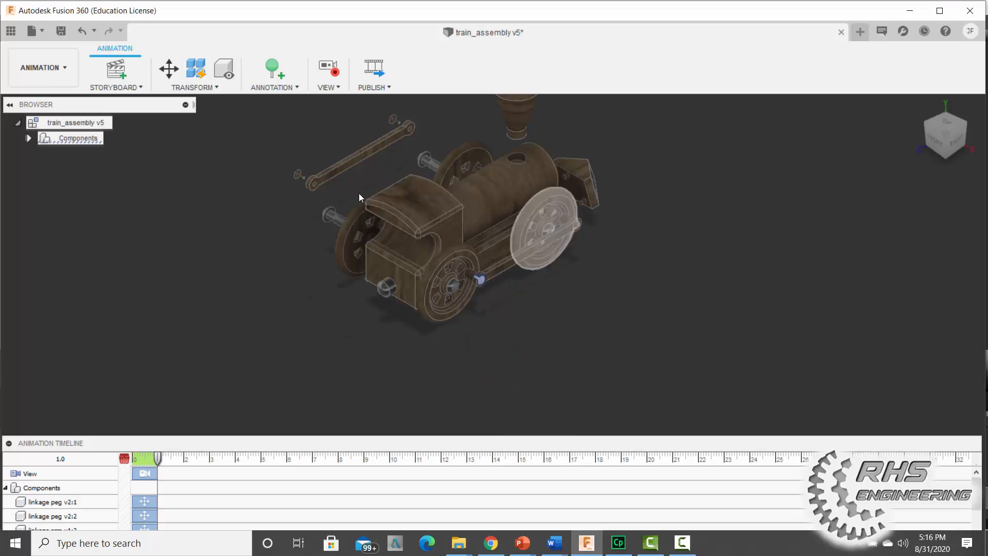
- Move the rear linkage peg on the still-assembled side of the train outward with a Y distance of 3.5 in
left_click(169, 69)
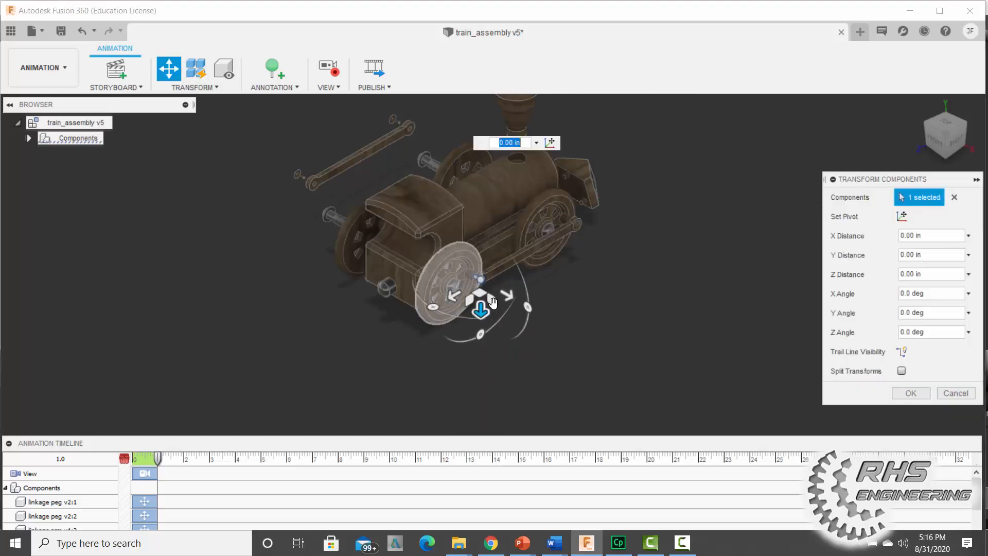
left_click_drag(508, 295, 578, 320)
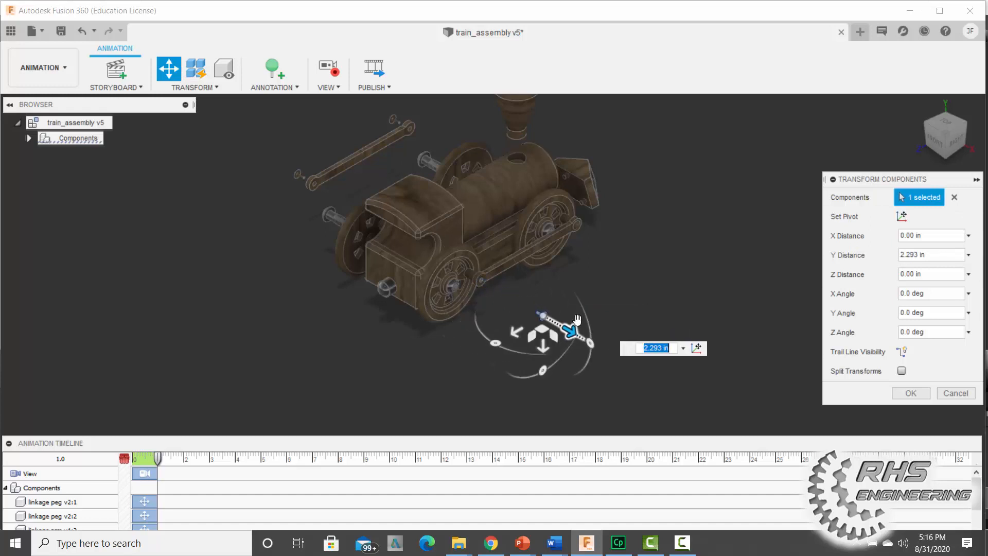
type("1.5")
key("Return")
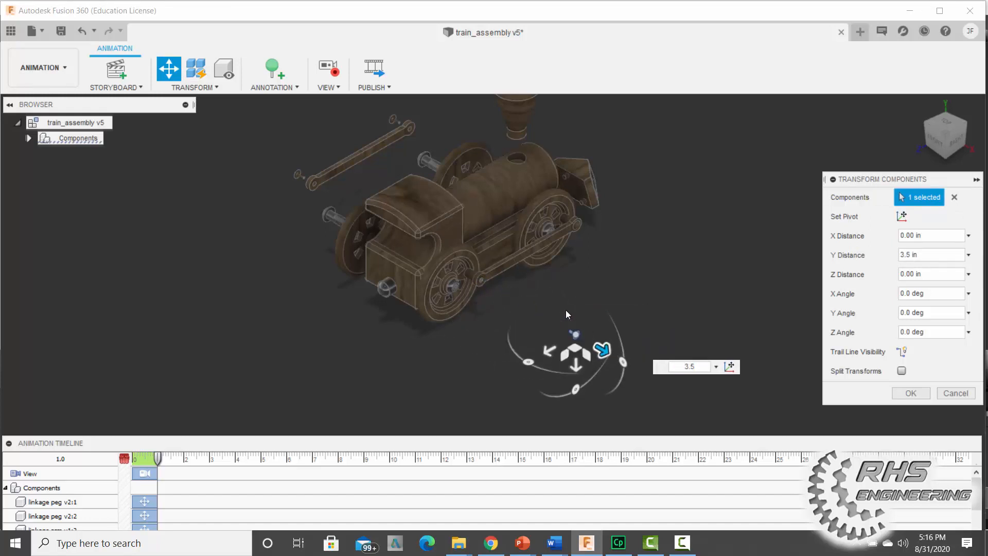
- Move the front linkage peg on the same side out of the linkage arm with a Y distance of 3.5 in
left_click(578, 231)
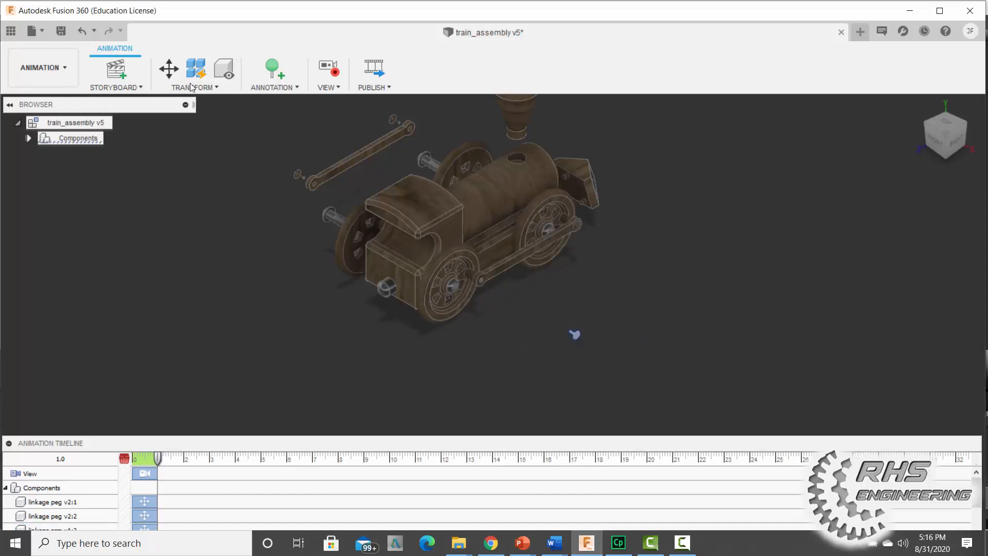
key("m")
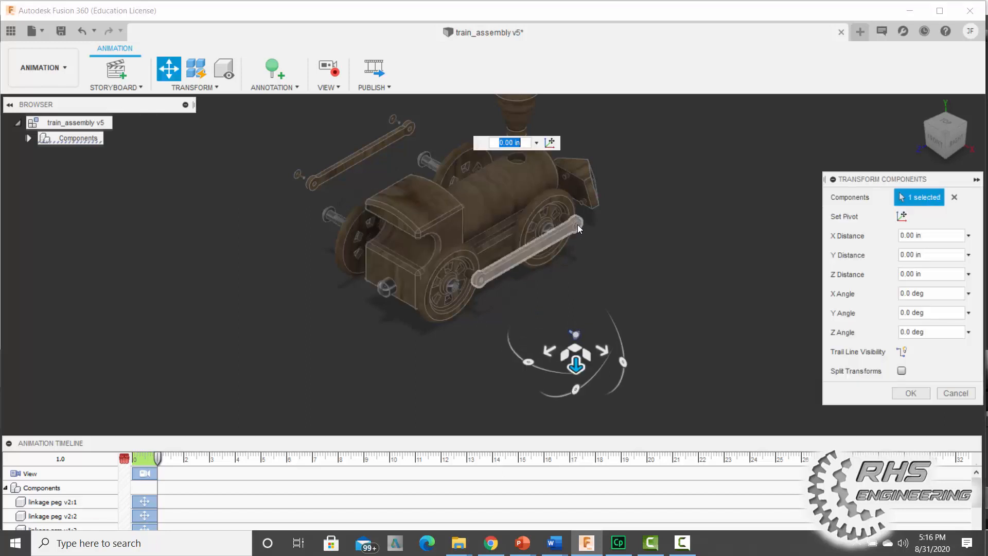
left_click(955, 392)
key("m")
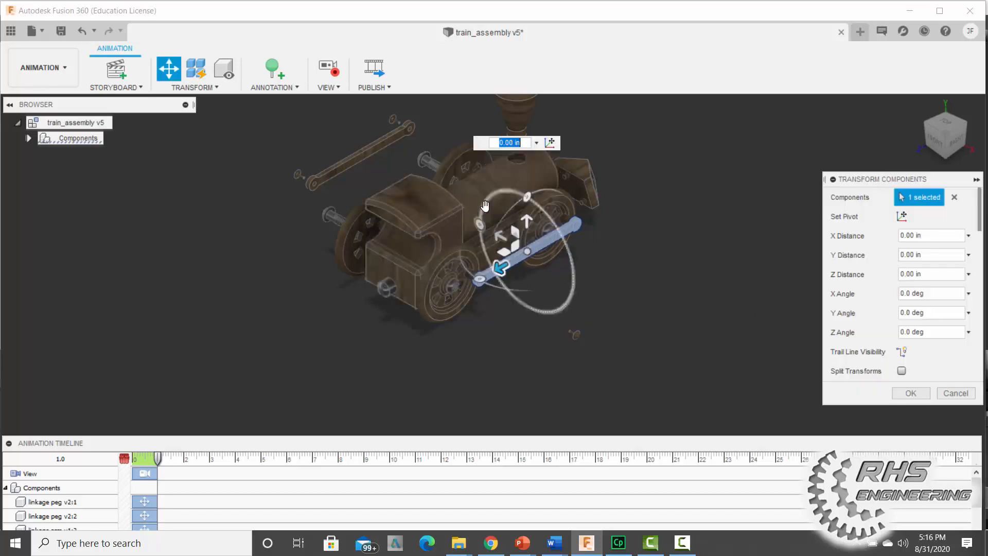
scroll(592, 224, "up", 5)
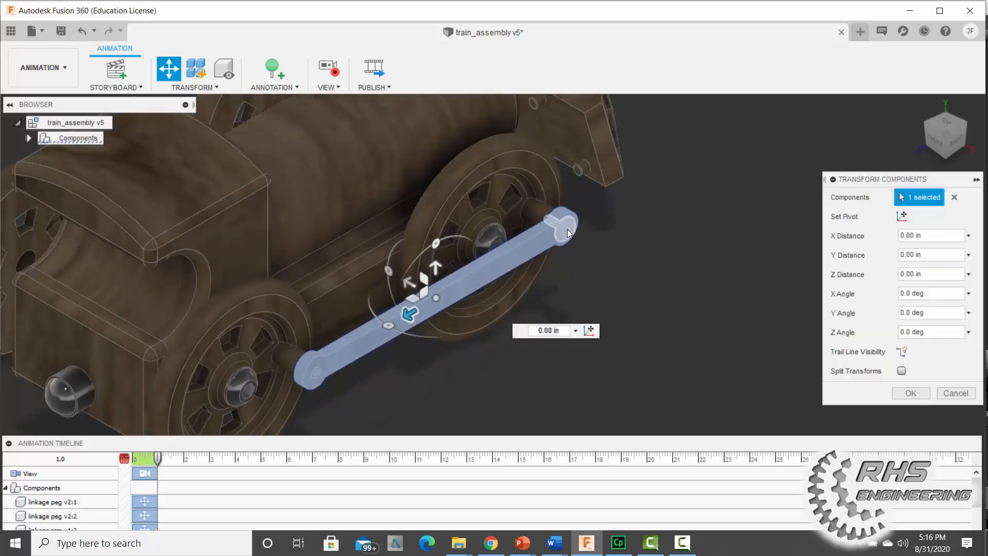
left_click(567, 229)
left_click_drag(558, 256, 646, 280)
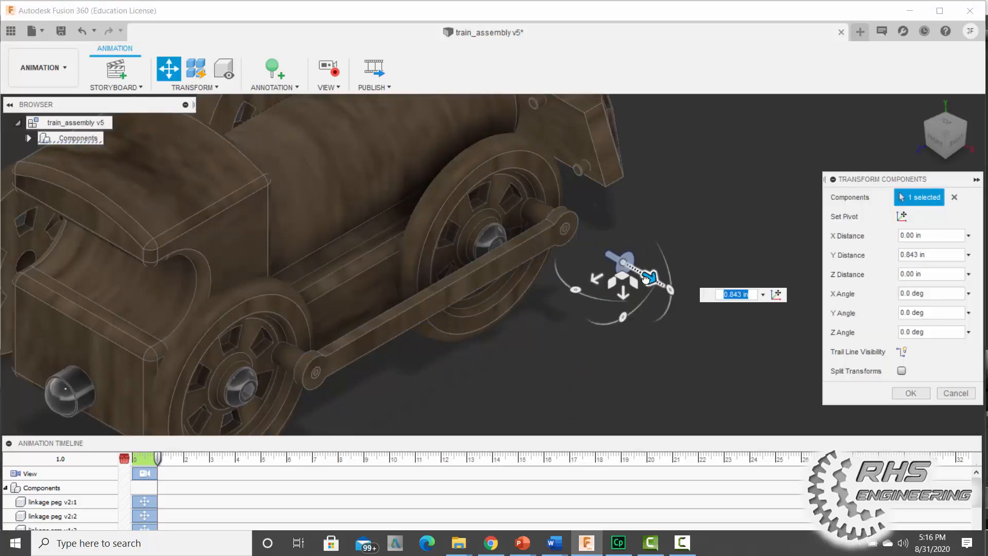
type("3.5")
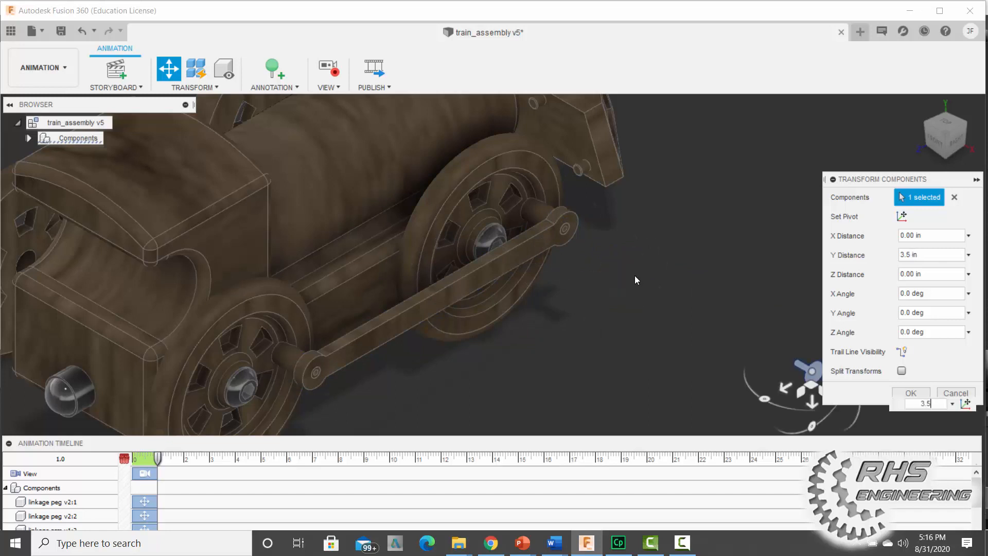
key("Return")
- Move the linkage arm away from the wheels on this side with a Z distance of -3 in
scroll(631, 295, "down", 3)
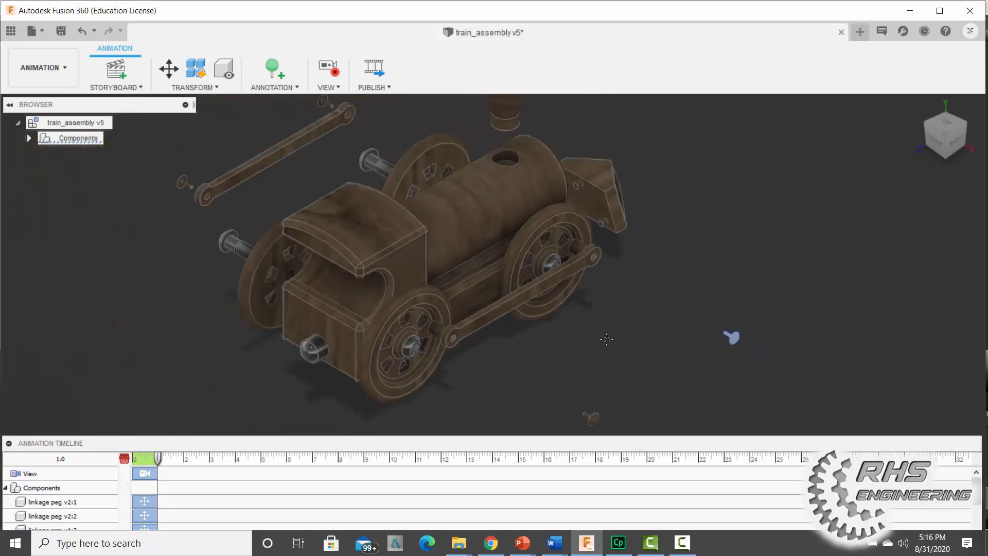
middle_click_drag(604, 338, 562, 289)
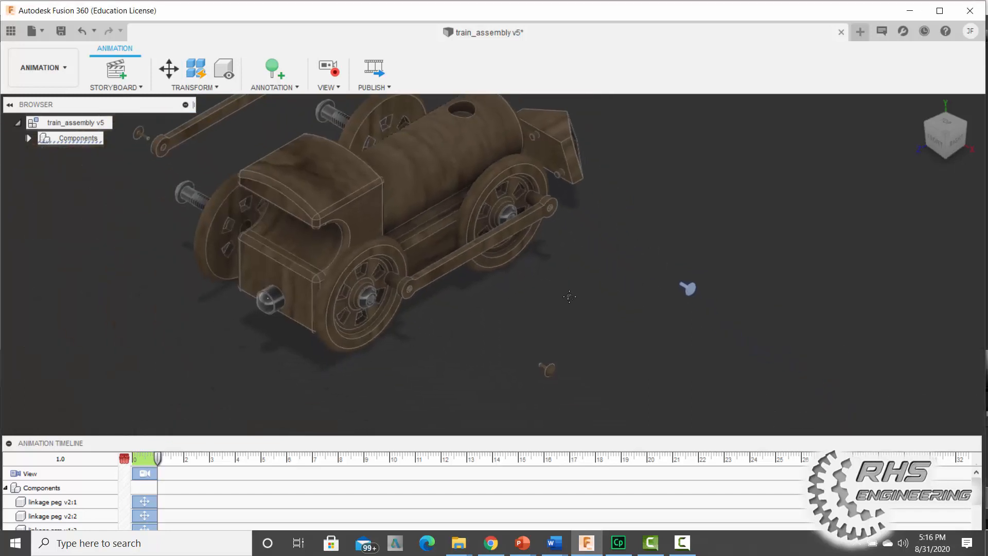
left_click(168, 68)
left_click(443, 258)
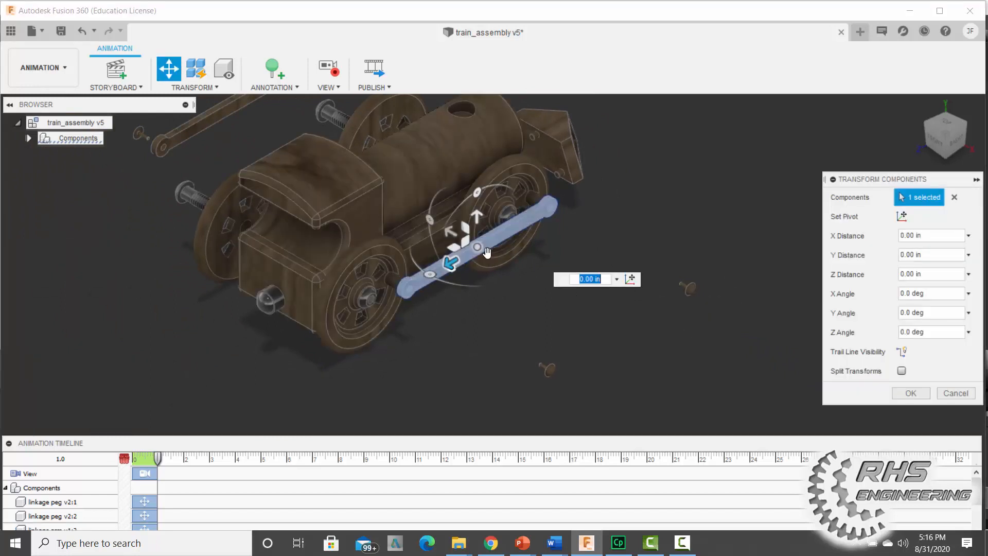
left_click_drag(437, 234, 546, 301)
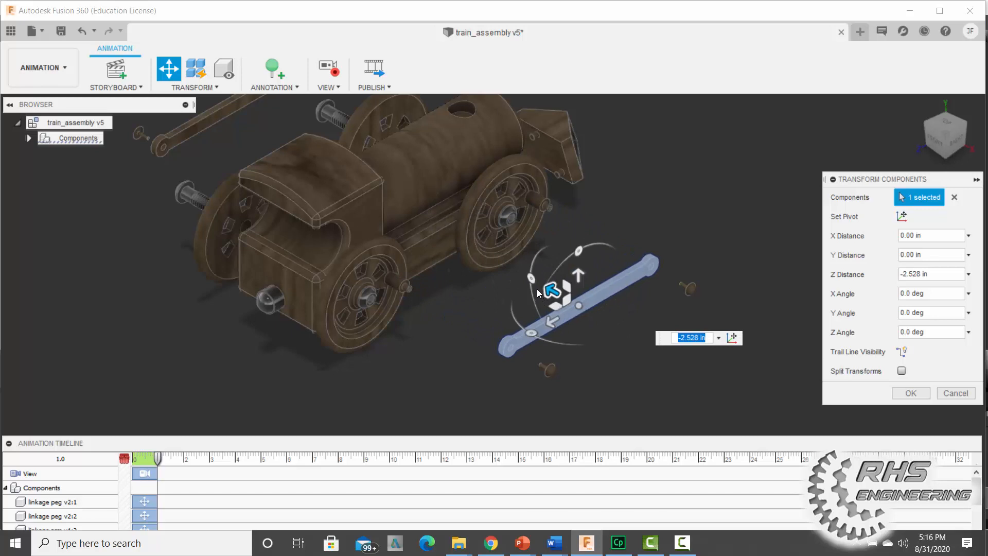
type("-3")
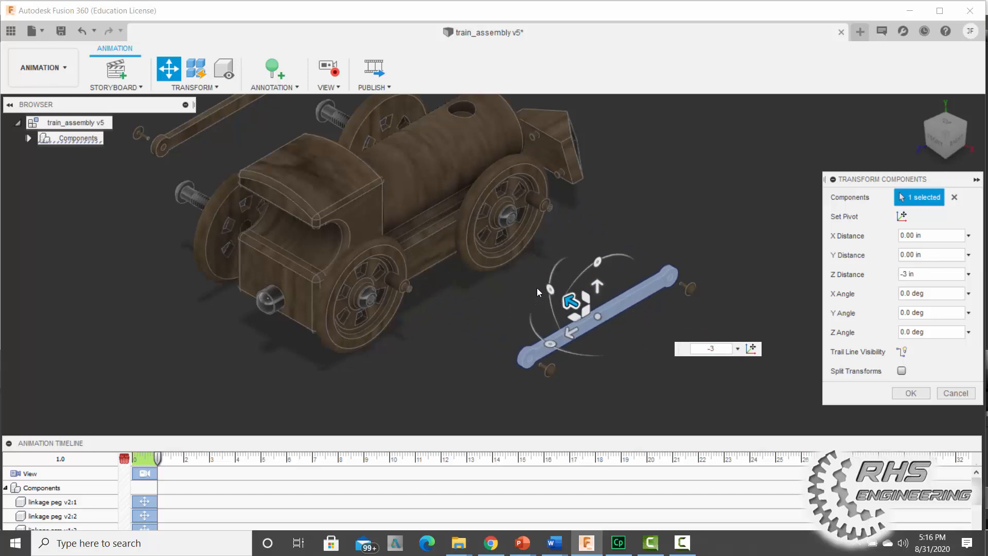
key("Return")
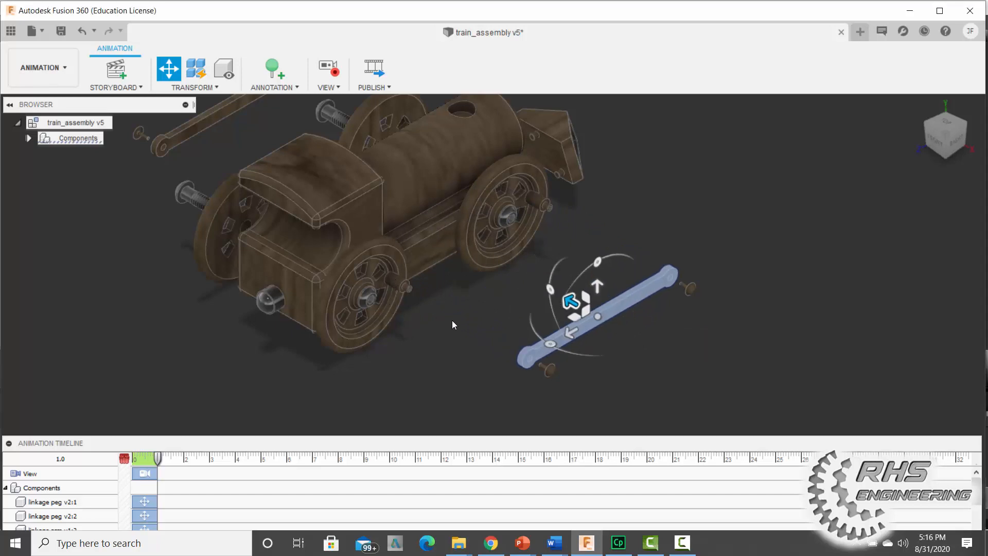
key("Escape")
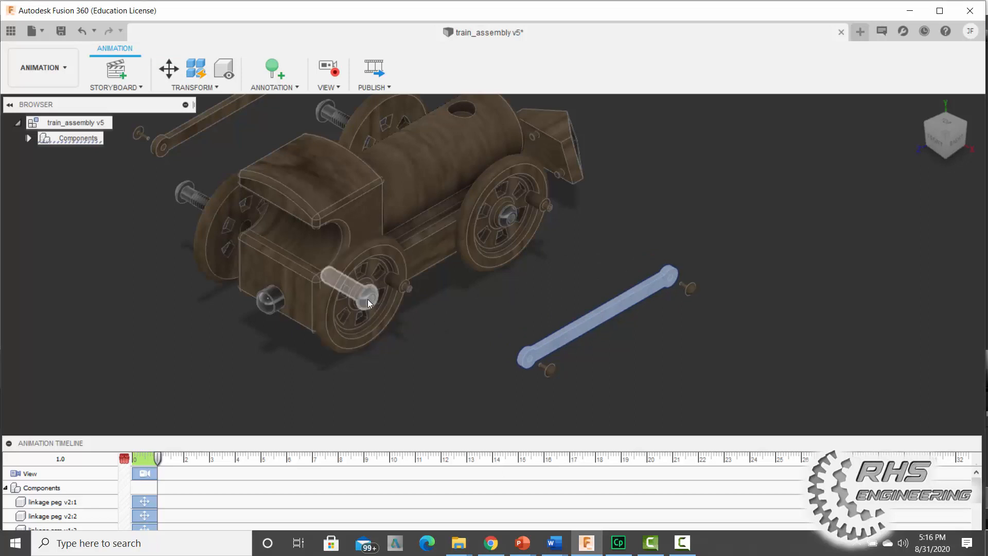
- Move the rear axle peg out of its wheel on this side with a Y distance of 2.5 in
left_click(169, 68)
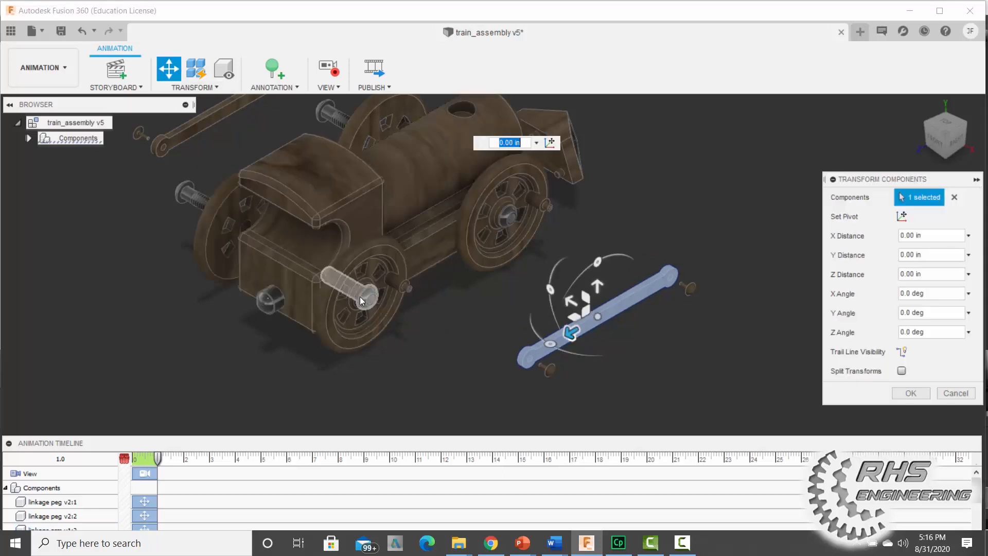
left_click(368, 297)
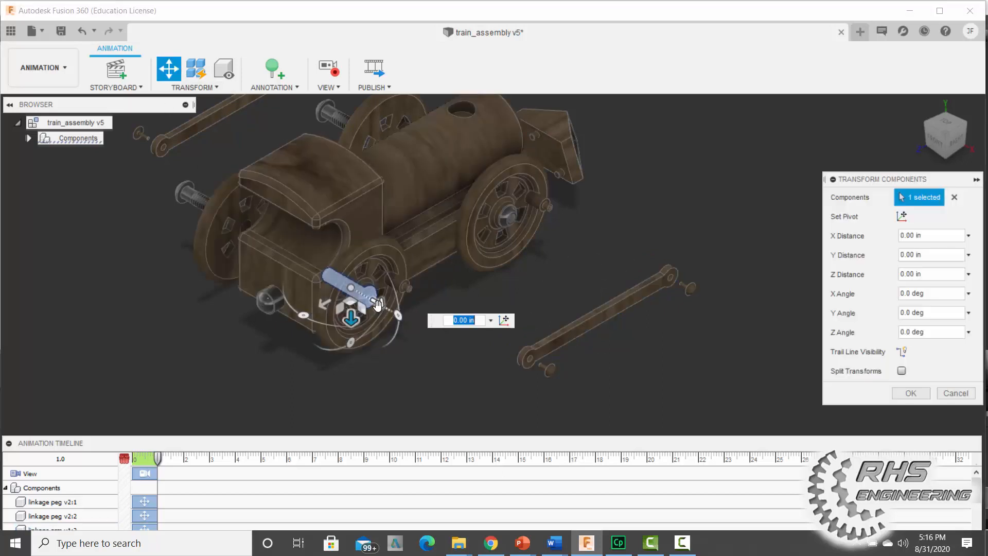
left_click_drag(377, 304, 470, 354)
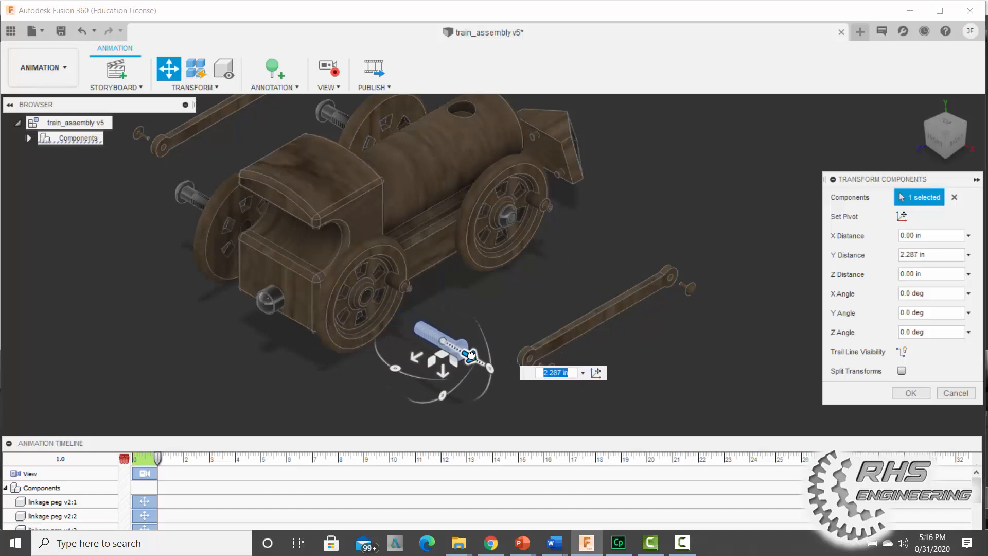
type("2.5")
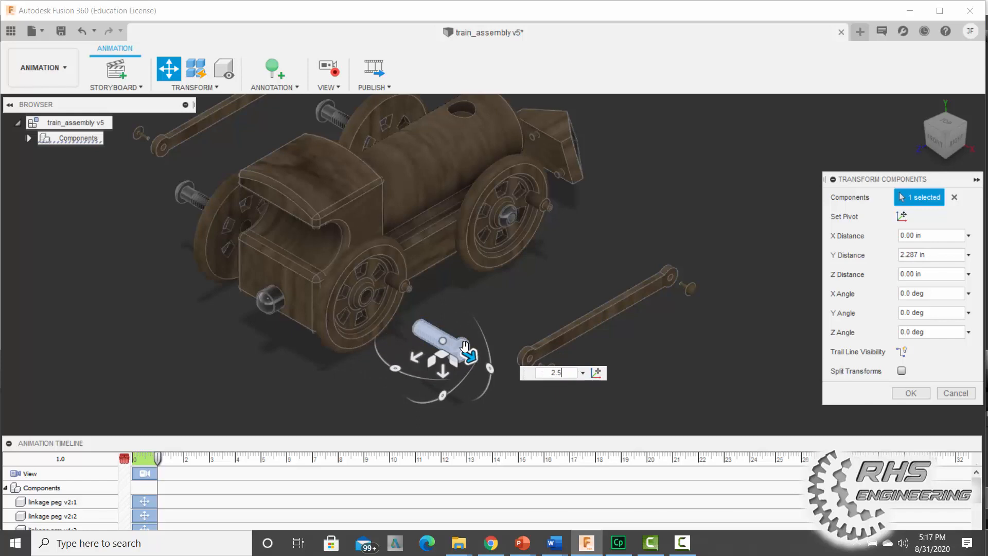
key("Return")
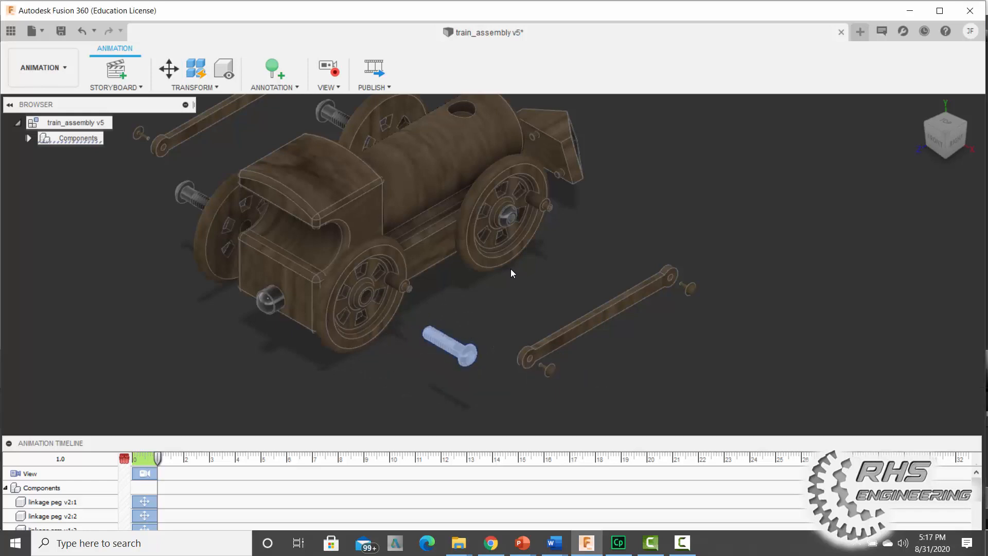
- Move the front axle peg out of its wheel on the side facing the view with a Y distance of 2.5 in
left_click(168, 69)
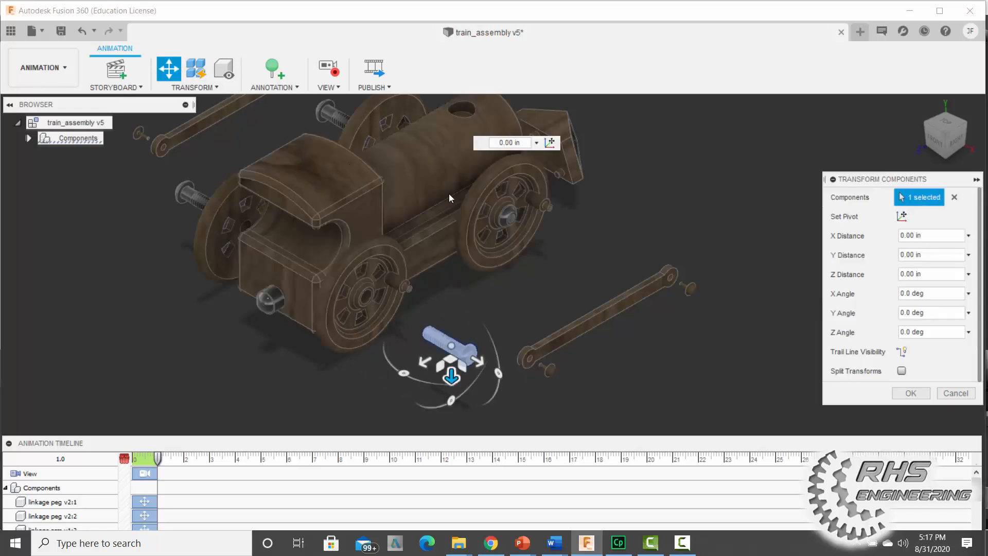
left_click(513, 220)
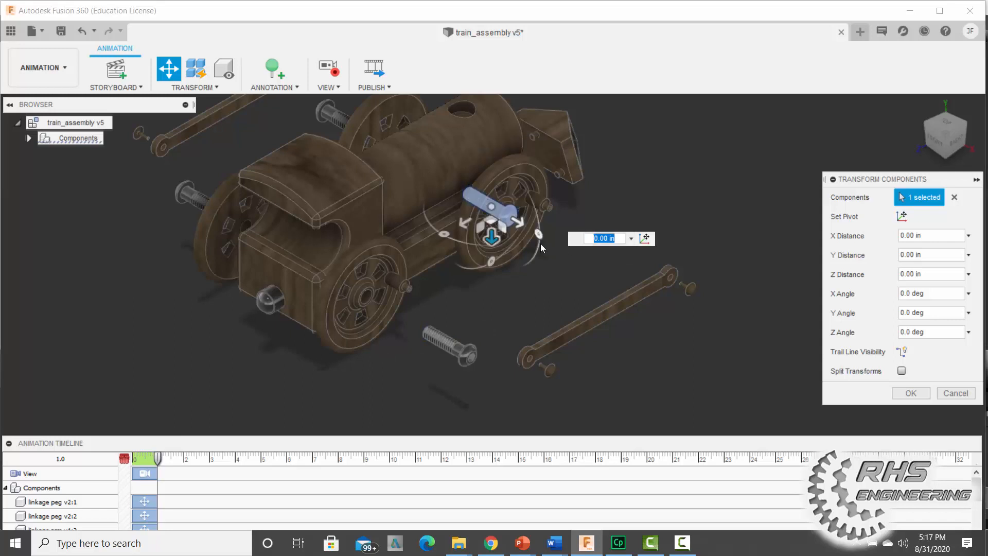
left_click_drag(518, 220, 590, 258)
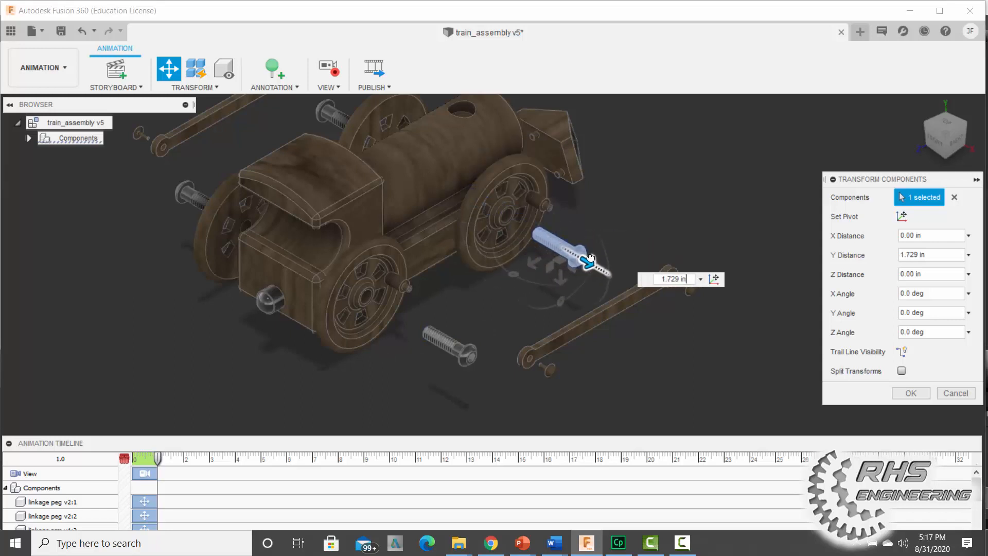
type("2.5")
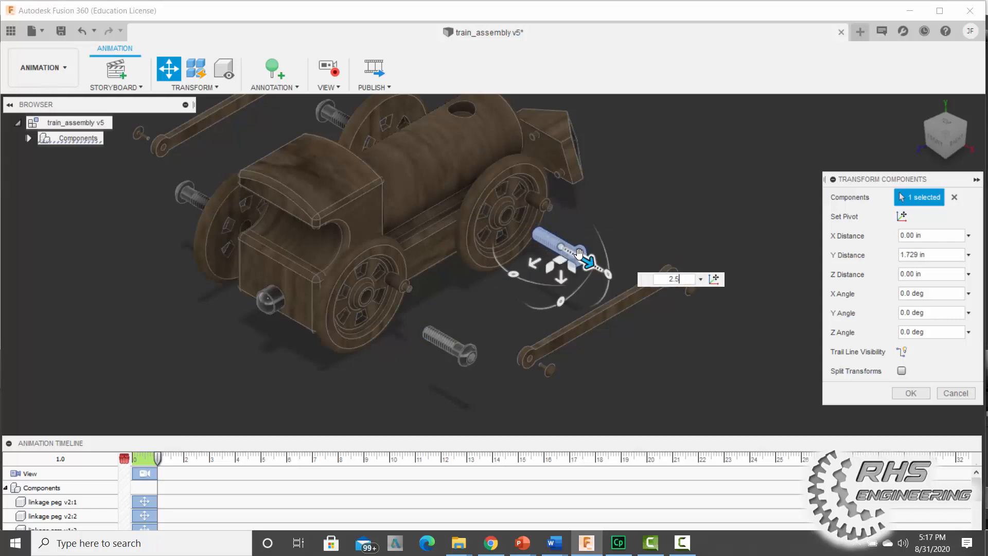
key("Return")
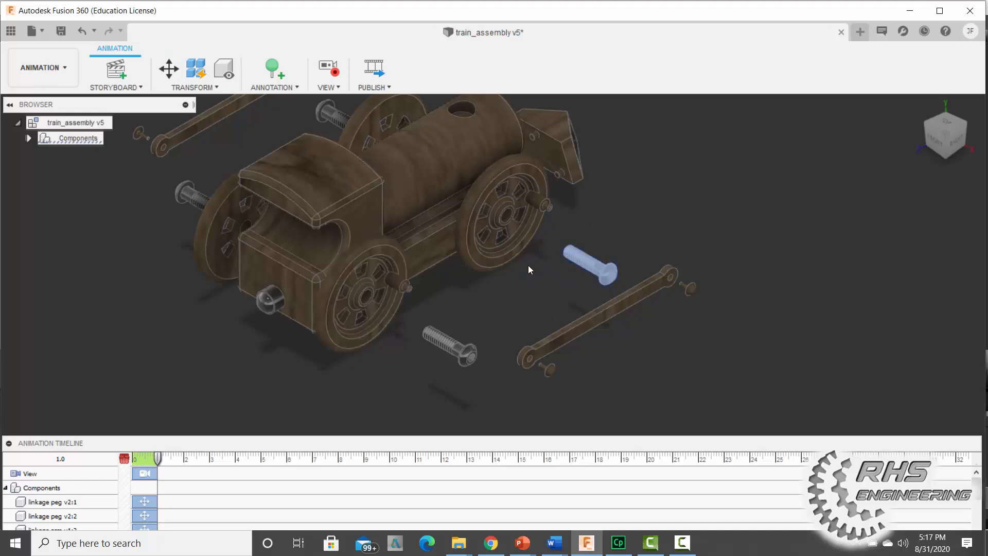
- Move the rear wheel on this side outward from the train body with an X distance of 0.75 in
scroll(528, 270, "down", 2)
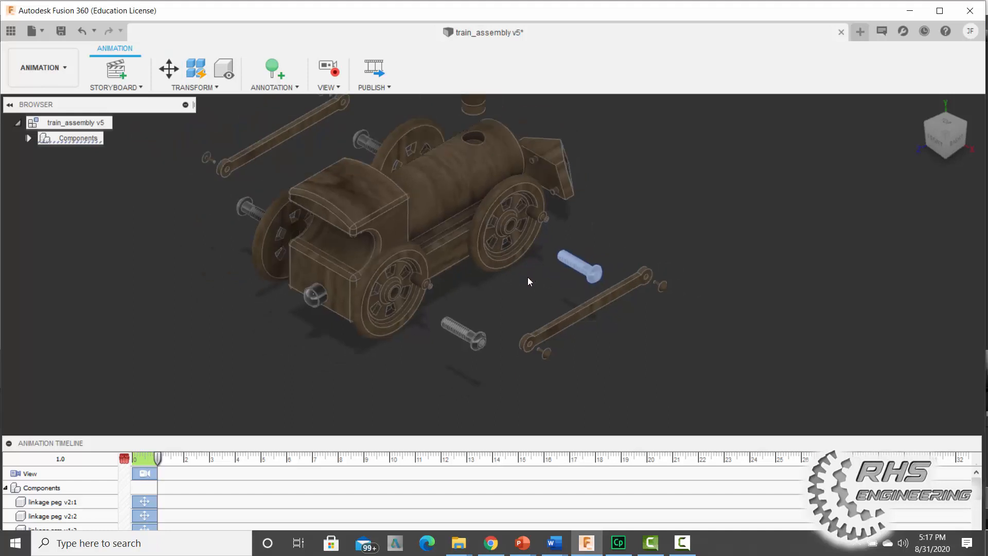
left_click(166, 72)
left_click(388, 296)
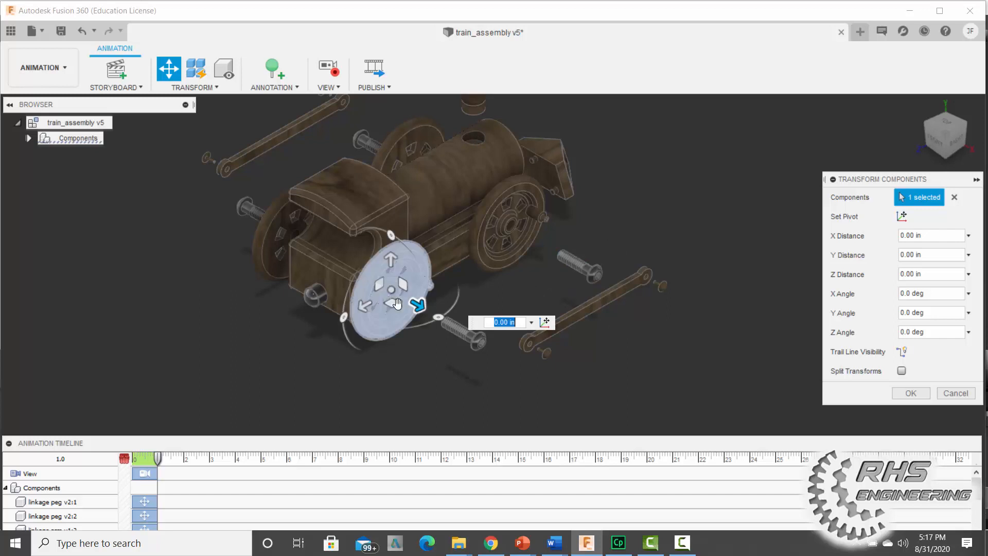
left_click_drag(417, 305, 446, 322)
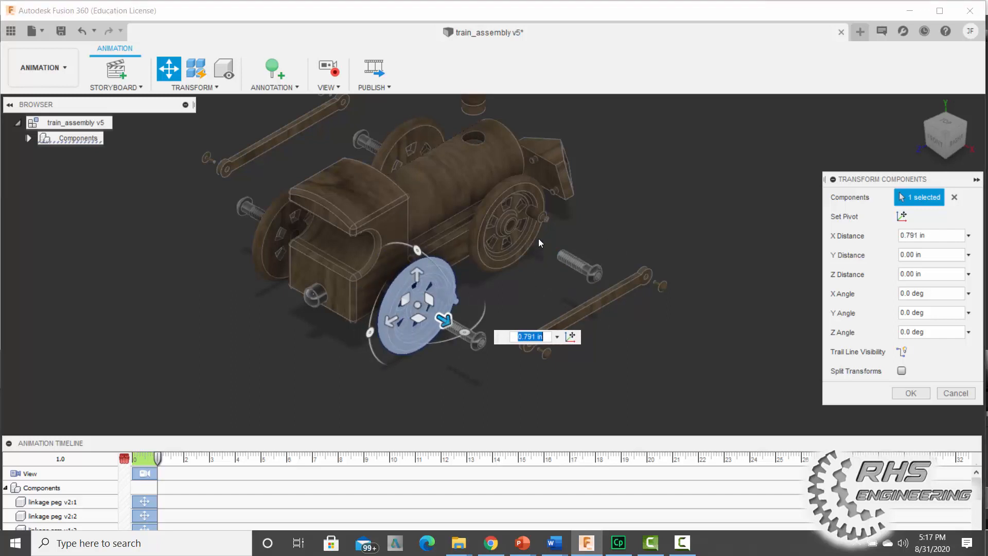
type(".75")
key("Return")
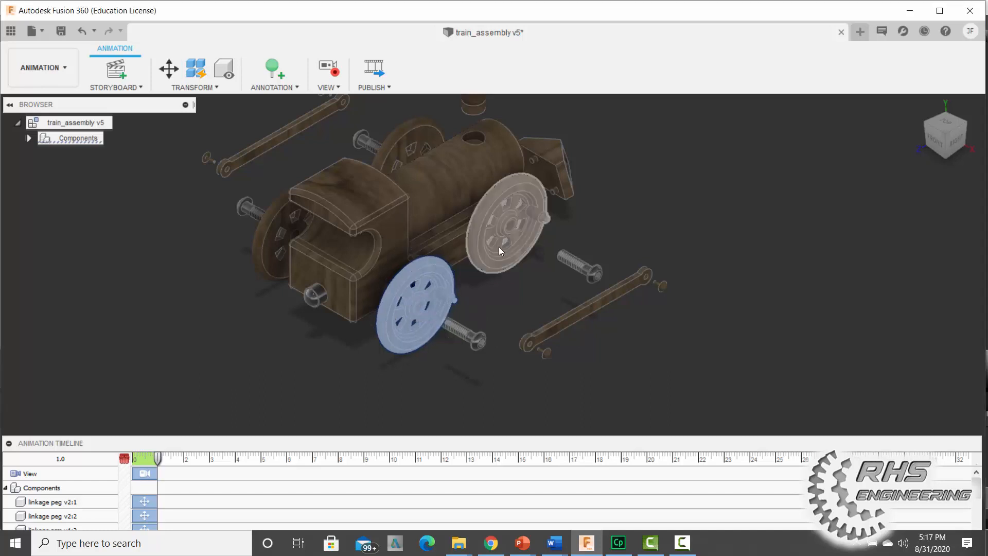
- Move the front wheel on this side outward from the train body with an X distance of 0.75 in
left_click(498, 246)
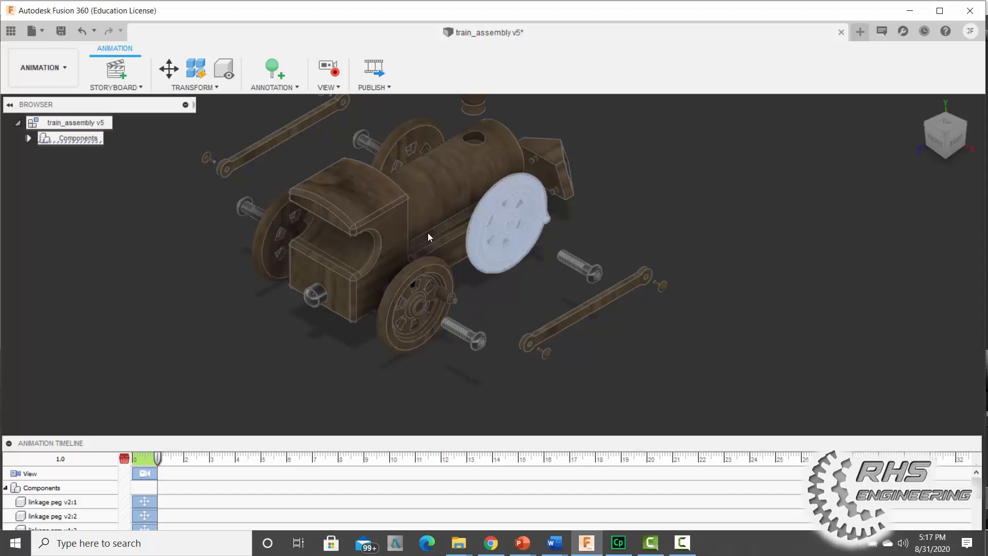
left_click(169, 69)
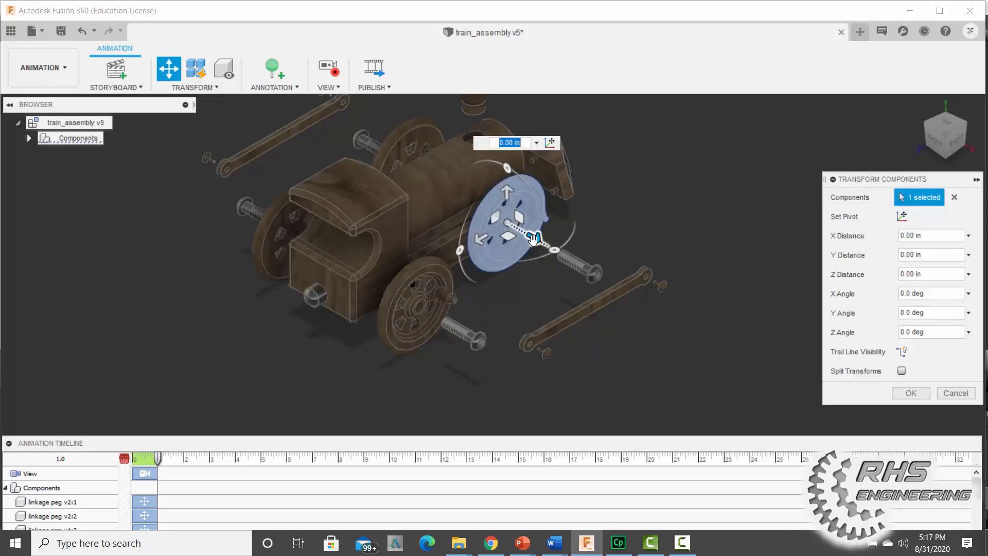
left_click_drag(533, 238, 556, 250)
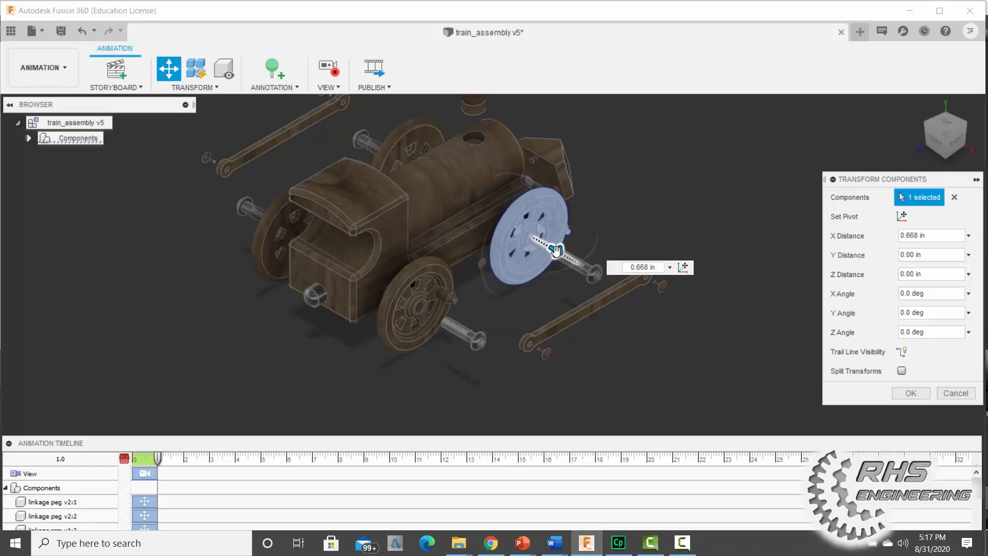
type(".75")
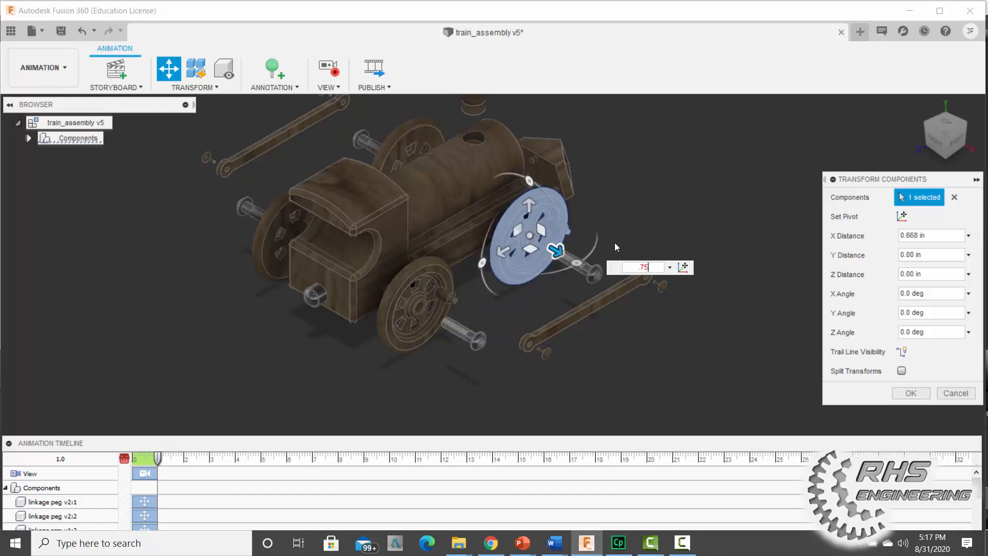
key("Return")
key("Return")
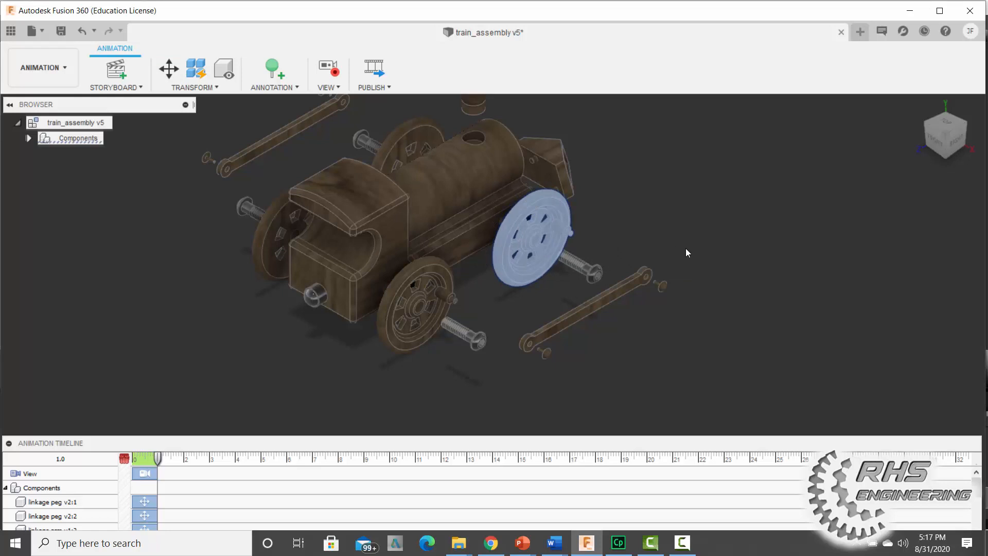
left_click(738, 247)
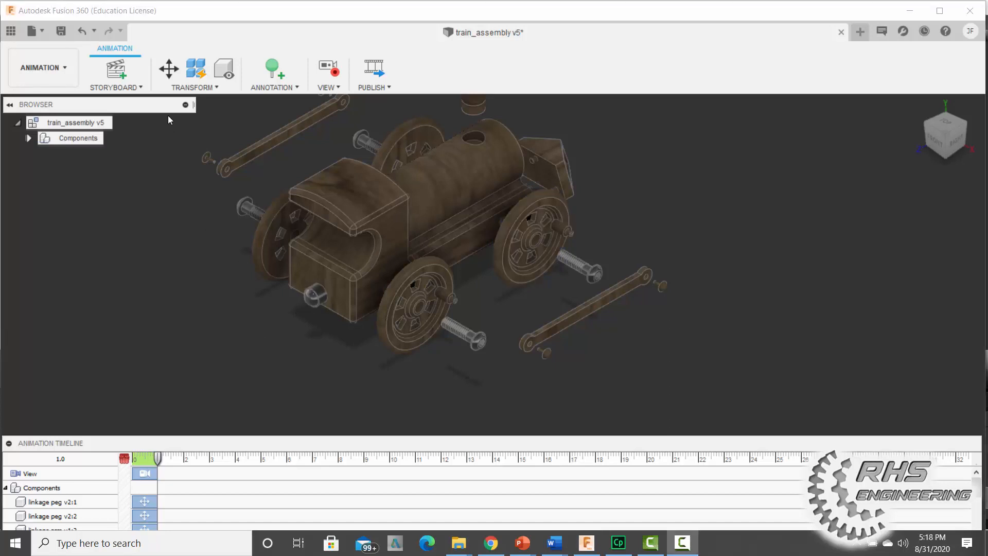
- Move the hitch peg out of the back of the cab with a Y distance of 1.5 in
left_click(168, 71)
left_click(307, 300)
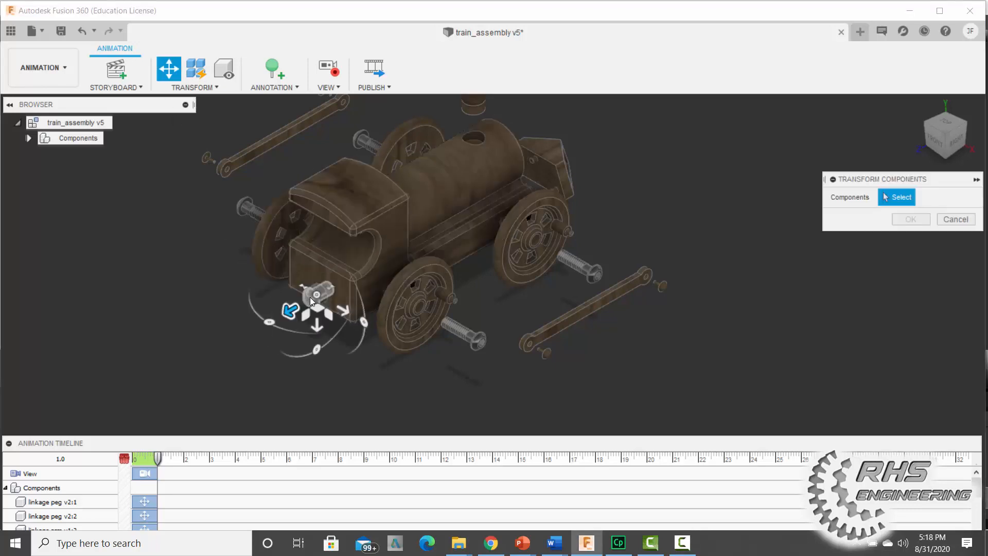
left_click(305, 303)
left_click(304, 304)
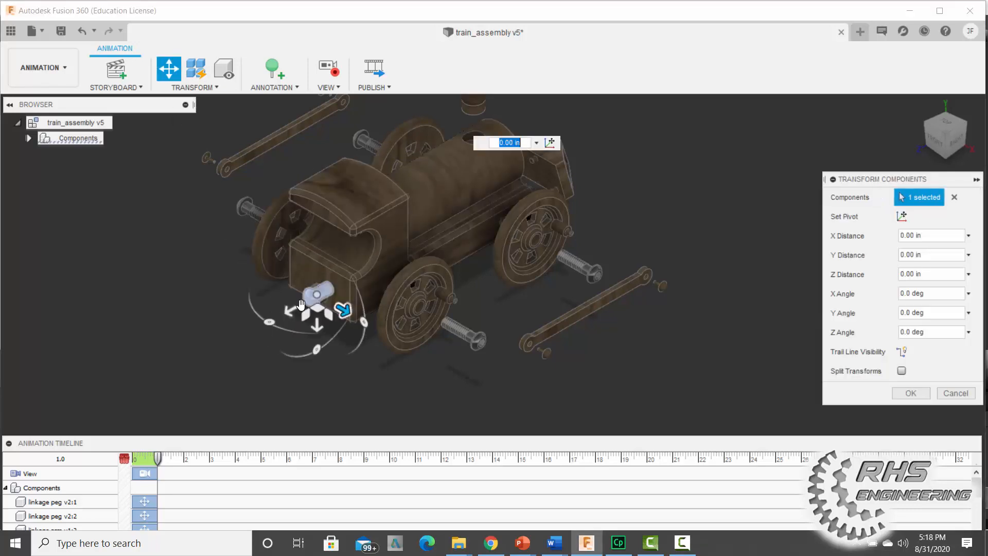
left_click_drag(301, 307, 239, 330)
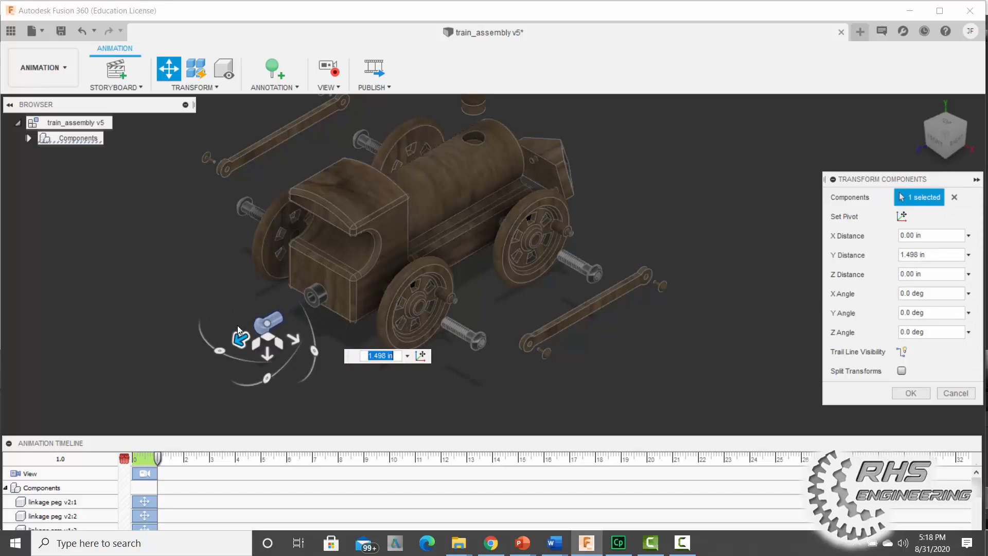
type("1.5")
key("Return")
- Try to move the hitch magnet away from the back of the cab along its Z direction
left_click(169, 68)
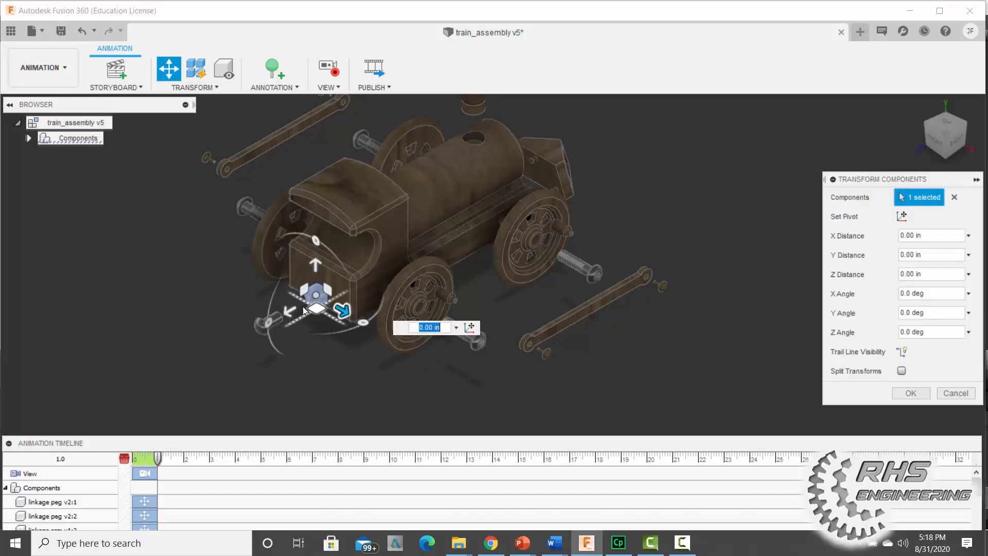
left_click_drag(293, 309, 275, 315)
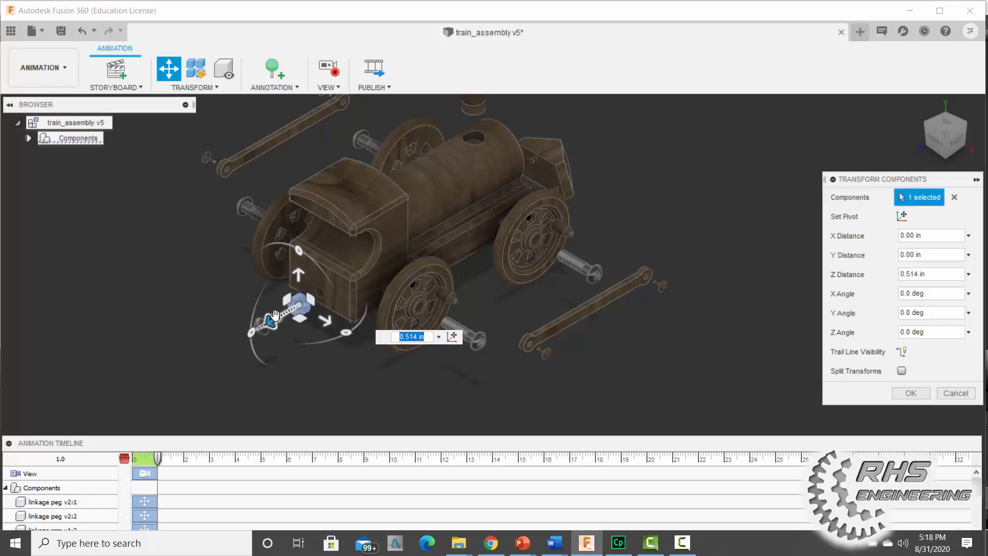
key("Return")
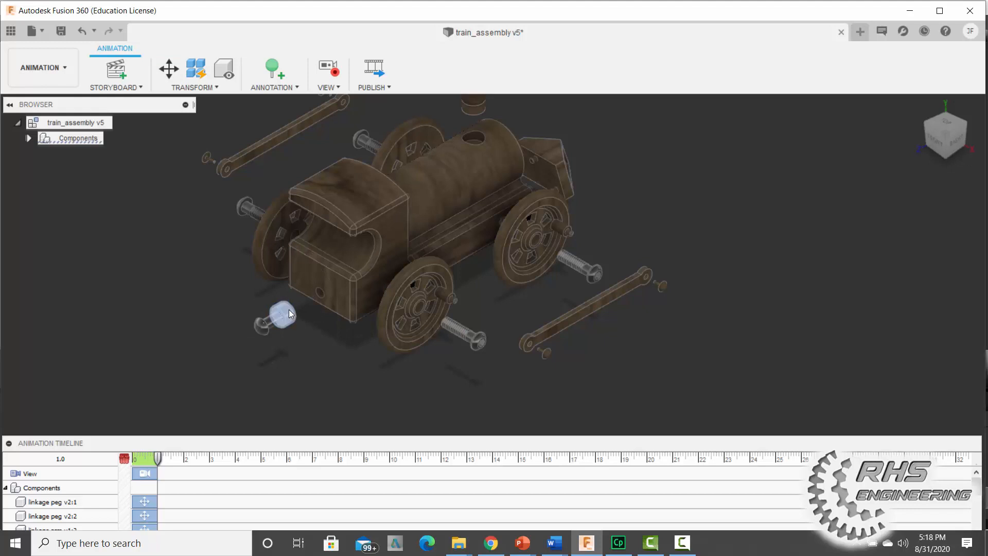
- Expand the train_assembly component list and identify which component is the ring beside the hitch peg
key("Escape")
right_click(286, 310)
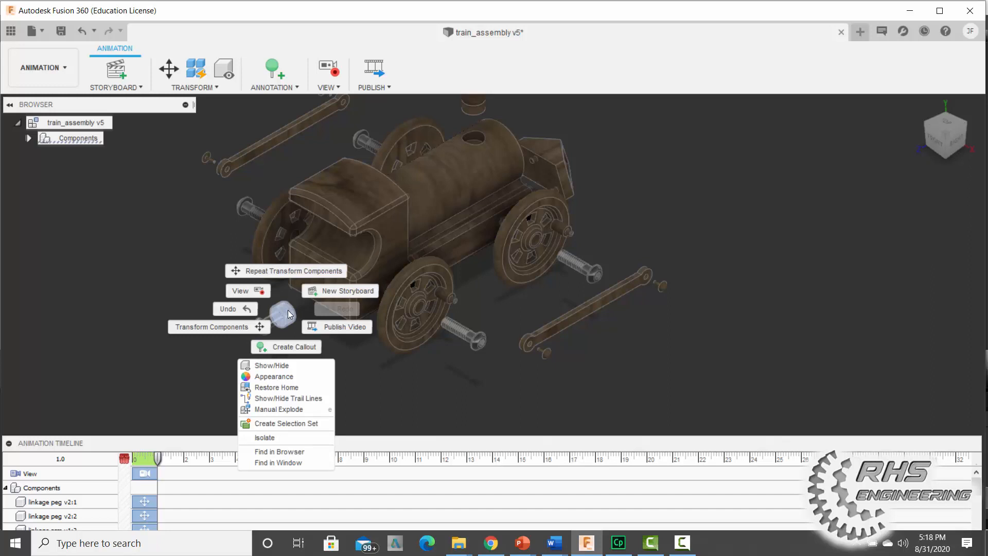
left_click(165, 224)
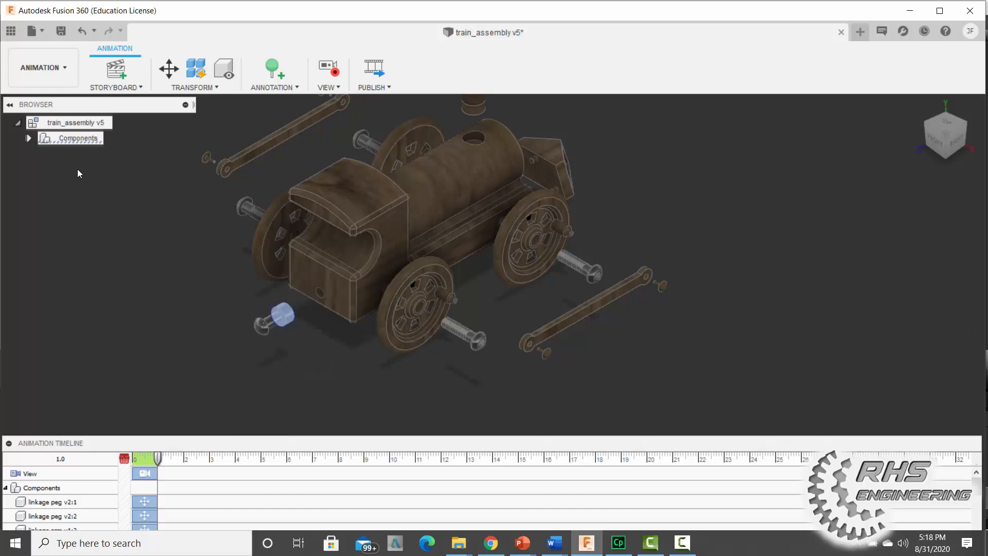
left_click(27, 139)
left_click(29, 138)
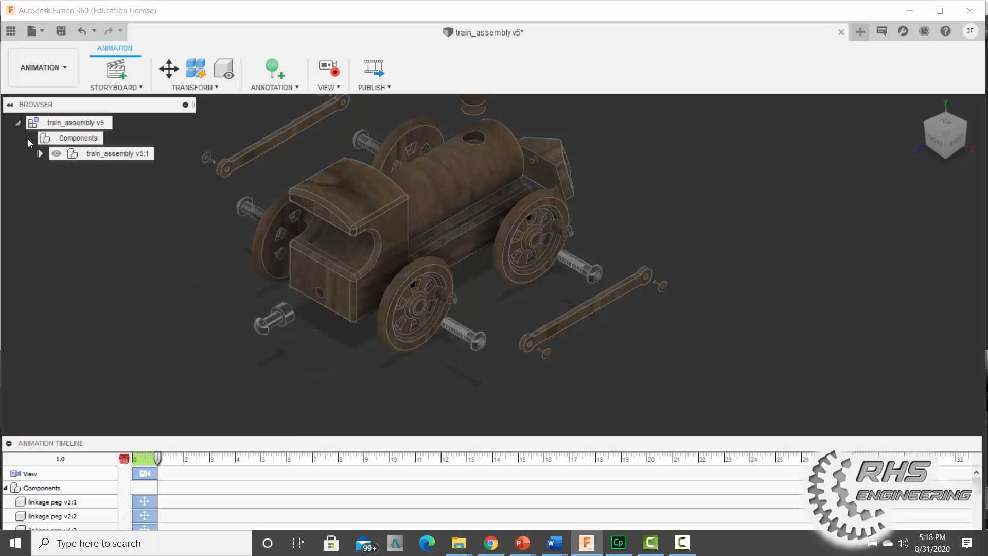
left_click(40, 154)
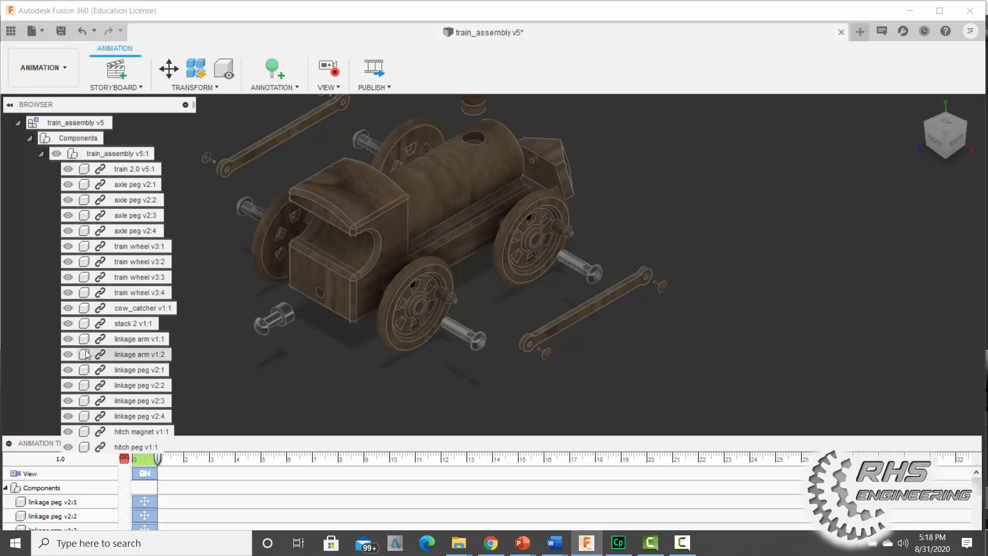
left_click(286, 312)
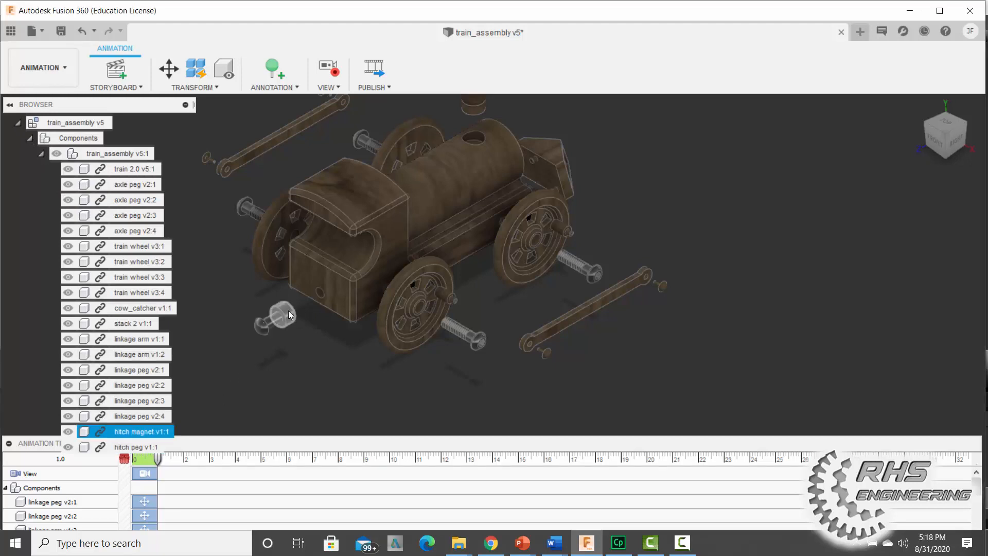
left_click(218, 276)
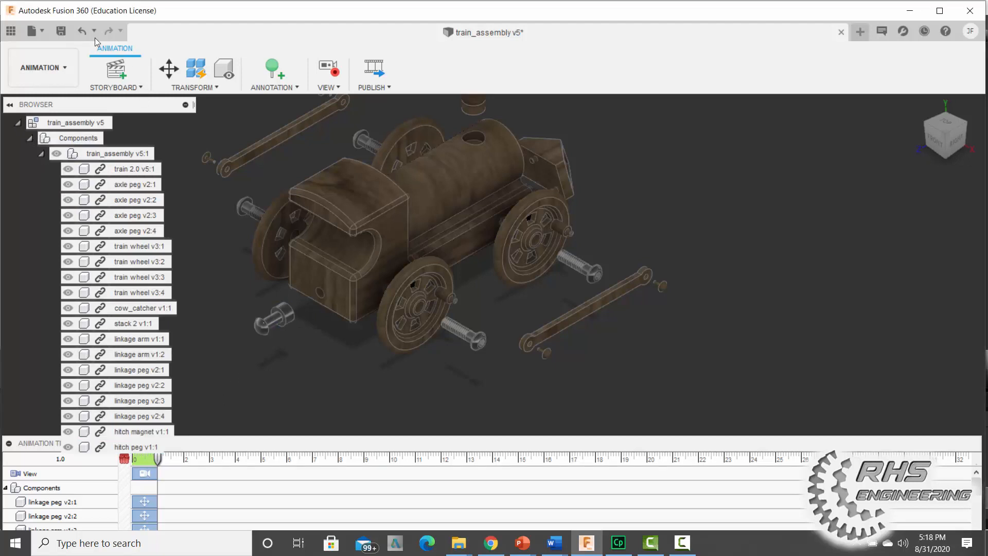
- Undo the last hitch magnet move and move the magnet out from the cab again with a Z distance of 0.75 in
left_click(82, 34)
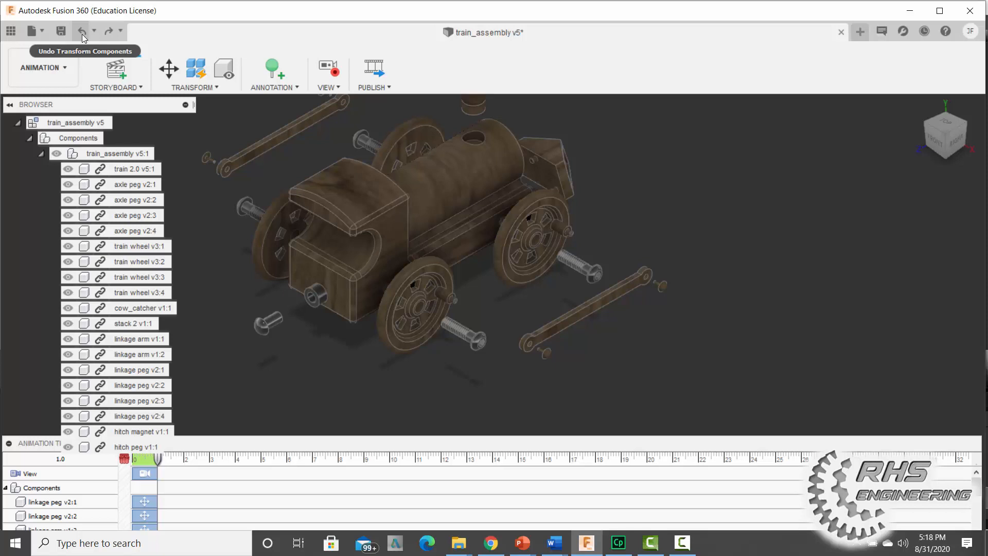
left_click(174, 73)
left_click(312, 295)
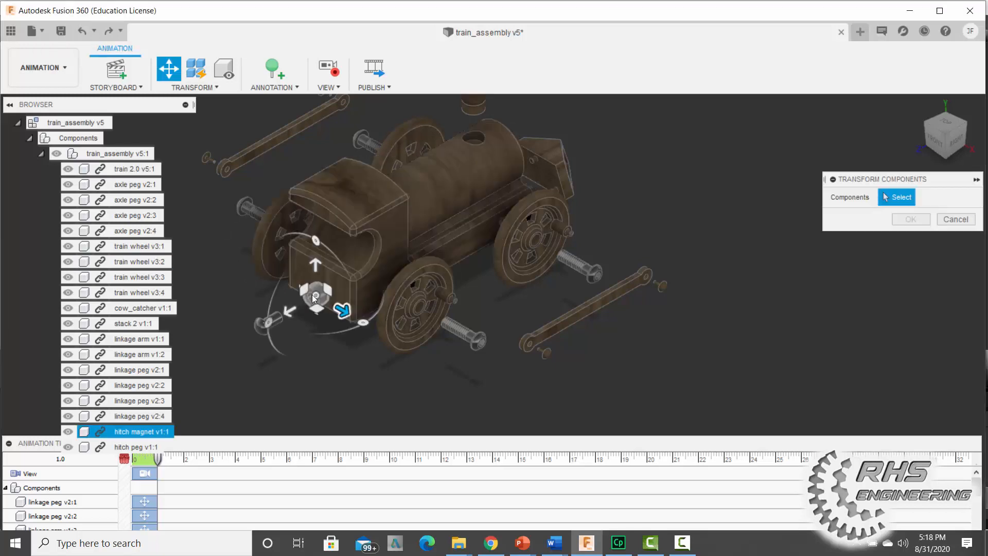
left_click_drag(289, 311, 284, 312)
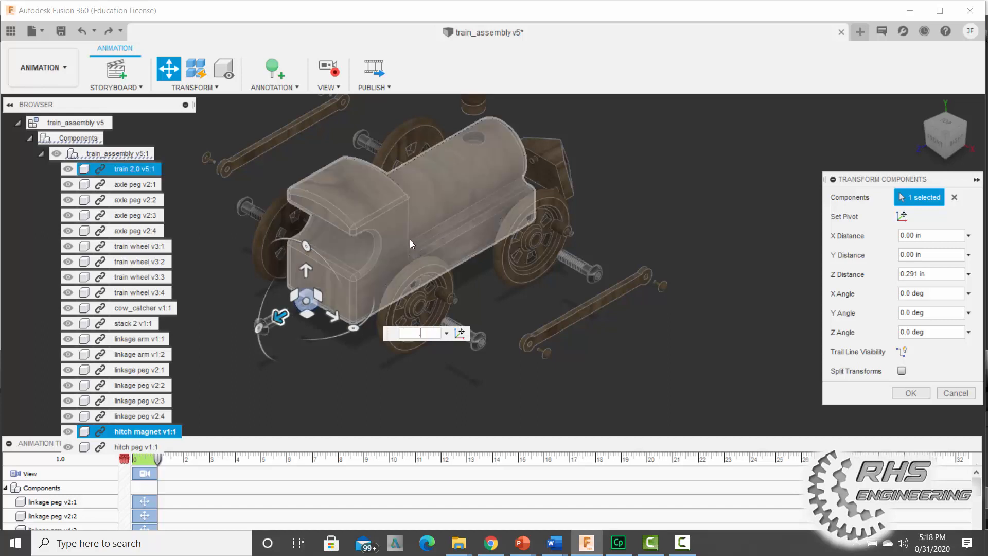
type(".75")
key("Return")
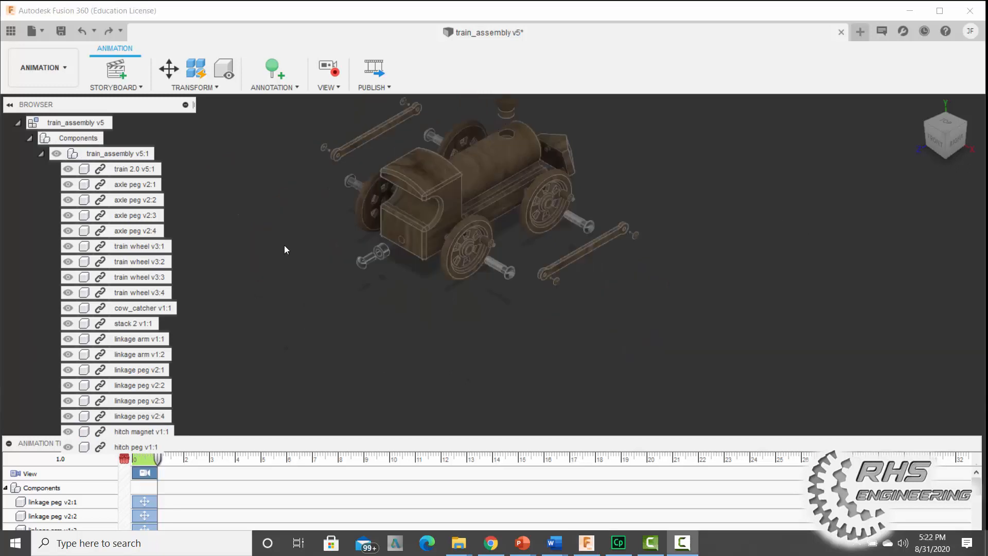
- Collapse the train_assembly component list and inspect the exploded train from its side and front
left_click(45, 153)
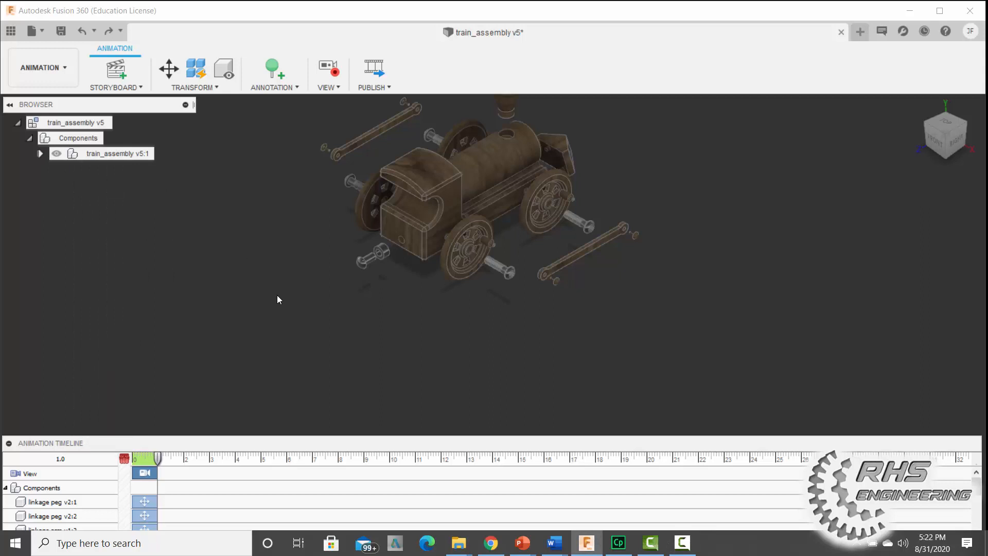
middle_click_drag(278, 296, 324, 284, "shift")
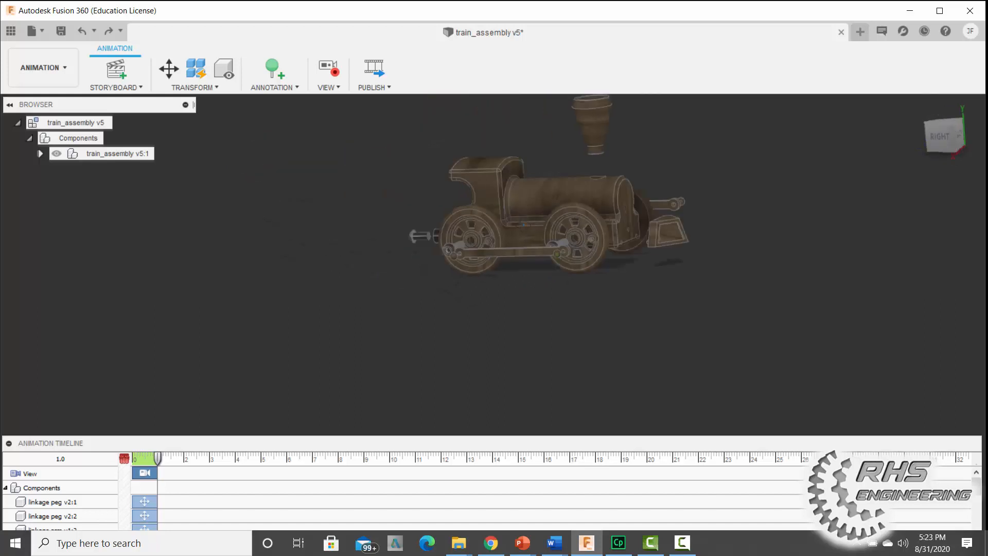
middle_click_drag(664, 257, 605, 292, "shift")
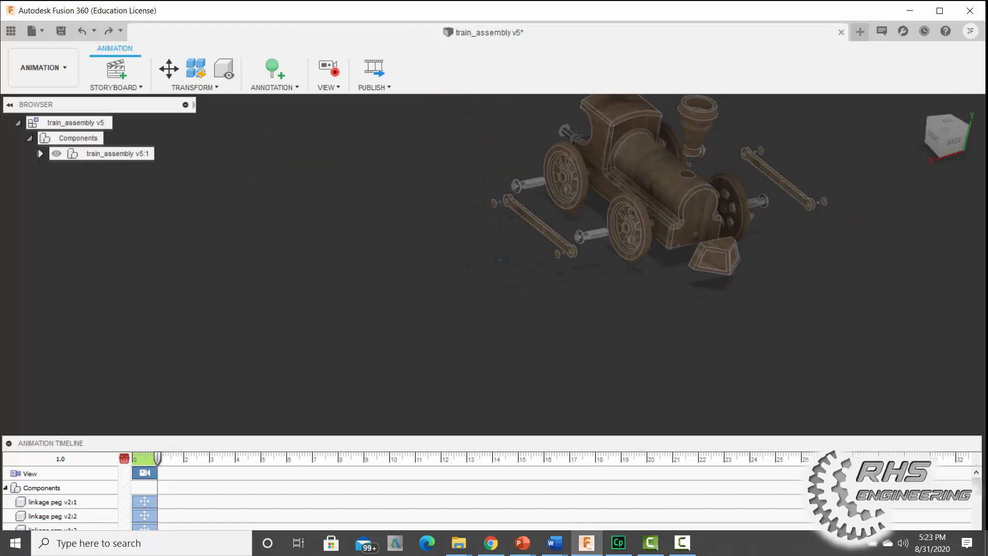
middle_click_drag(684, 303, 506, 329)
middle_click_drag(583, 305, 569, 309, "shift")
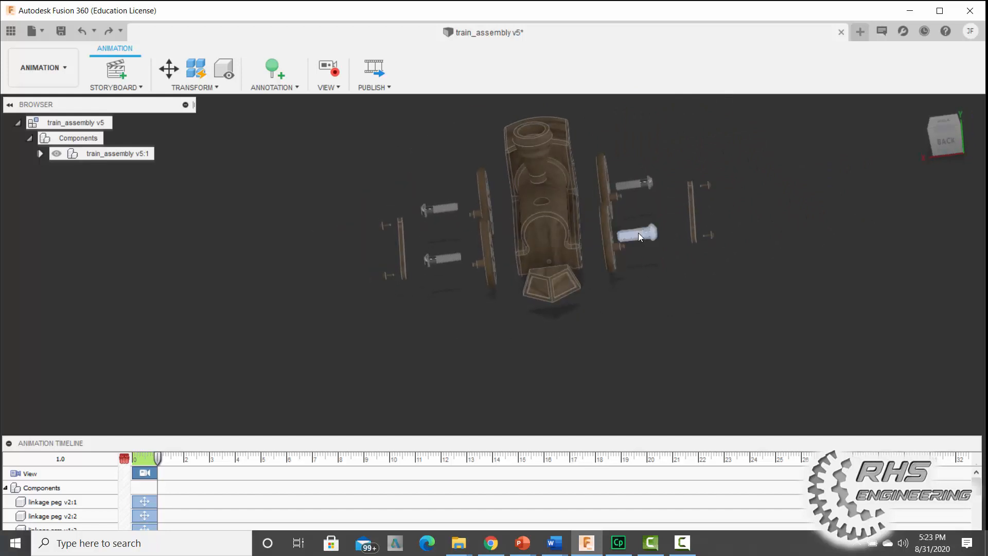
- Move the lower axle peg between the wheels and linkage arm outward with a Y distance of about 0.376 in
right_click(638, 232)
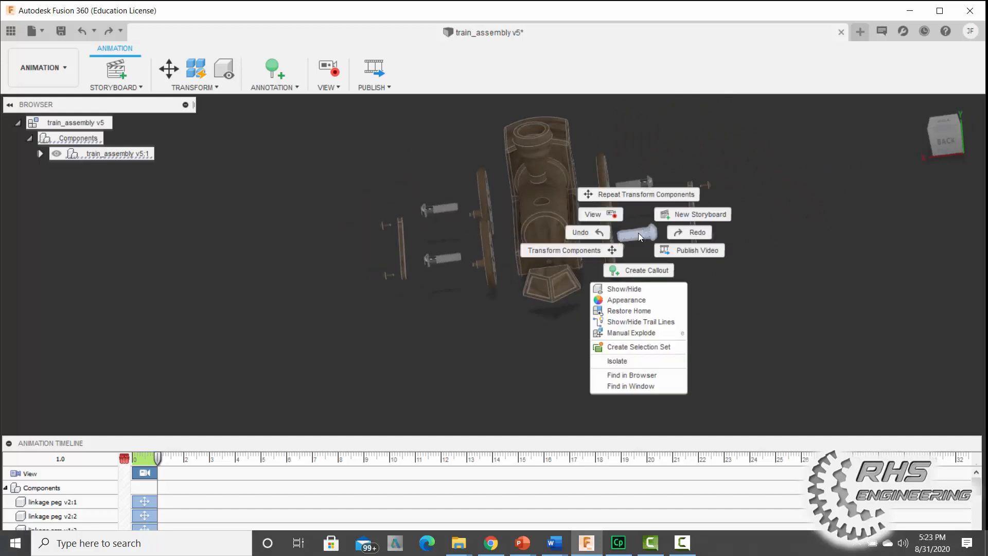
left_click(598, 249)
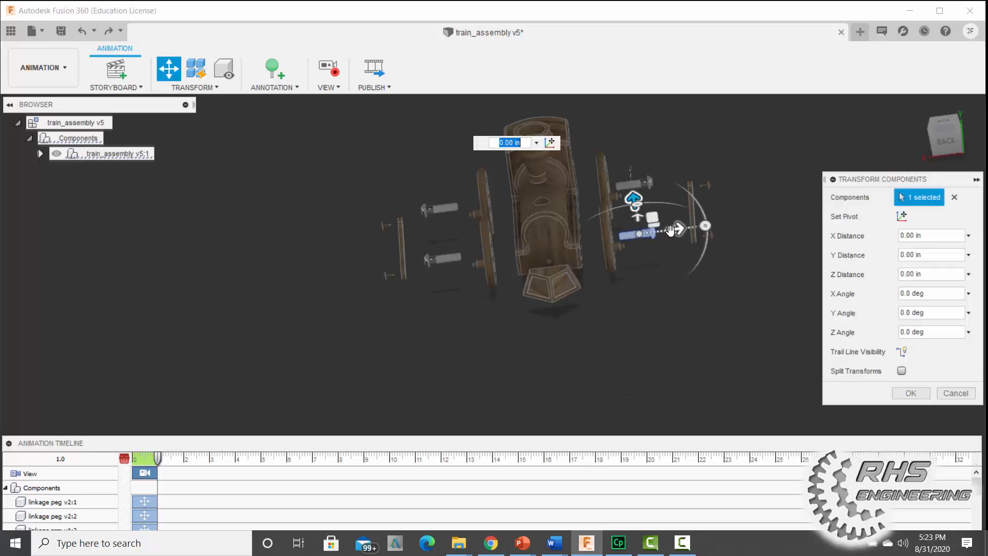
left_click_drag(670, 230, 682, 232)
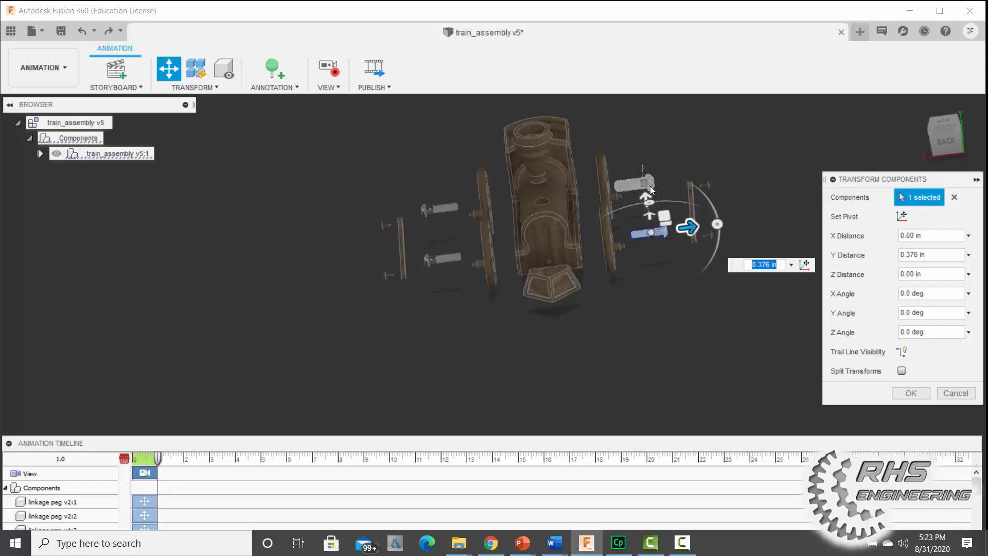
left_click(908, 393)
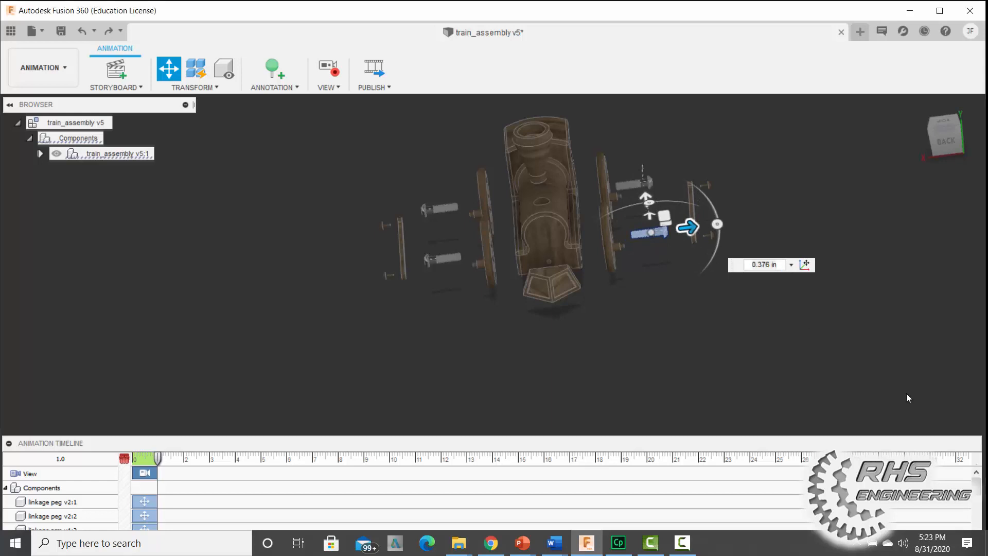
- Move the other axle peg on the same side outward with a Y distance of 0.376 in
left_click(641, 183)
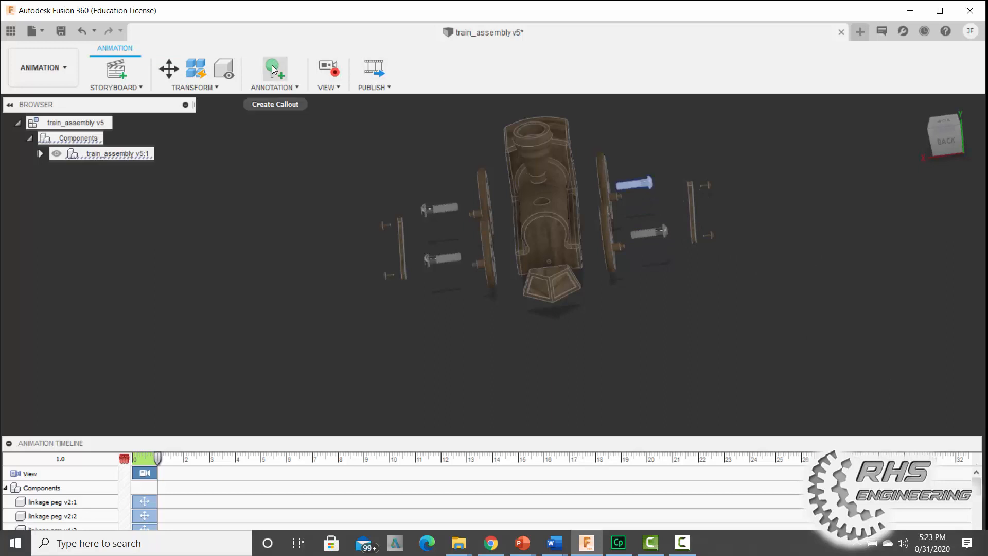
left_click(168, 69)
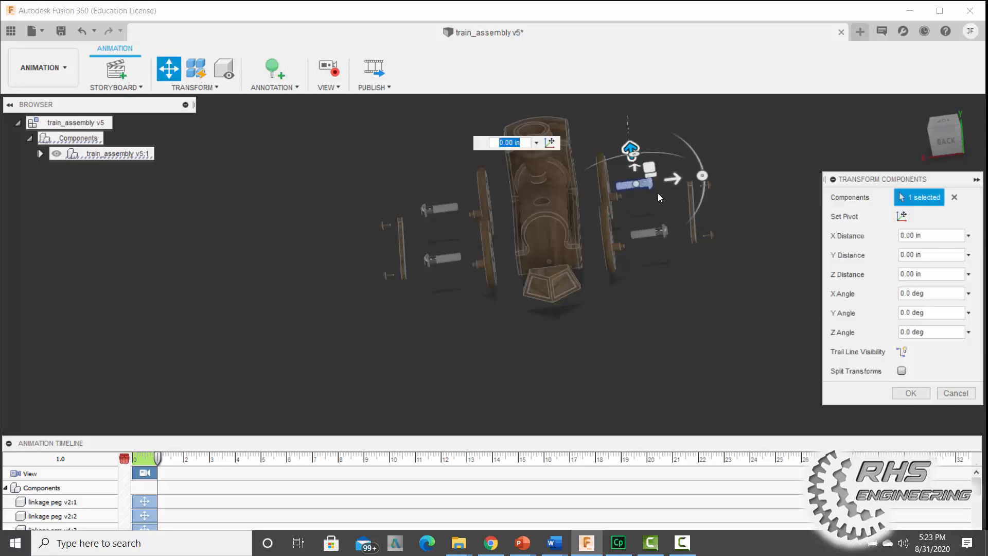
left_click_drag(670, 179, 676, 179)
type(".376")
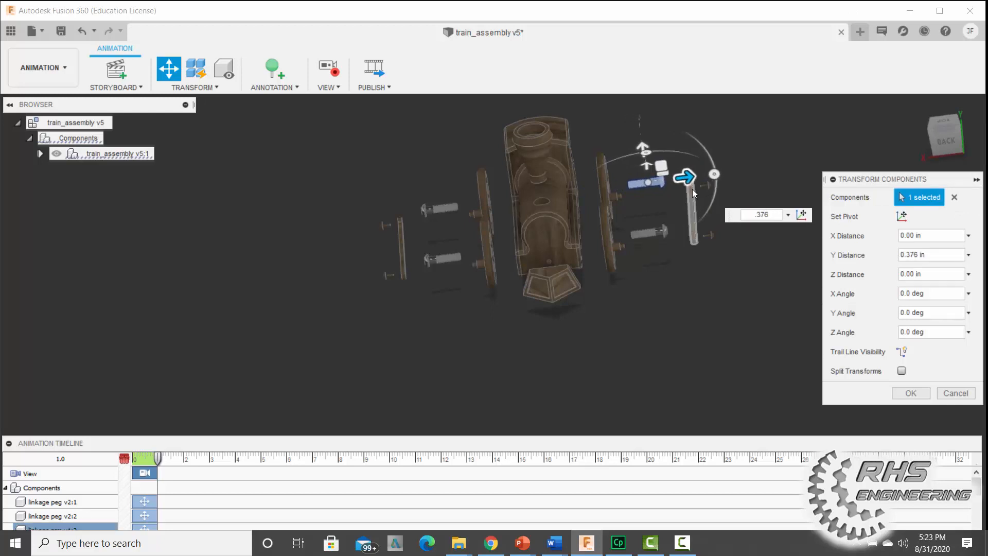
key("Return")
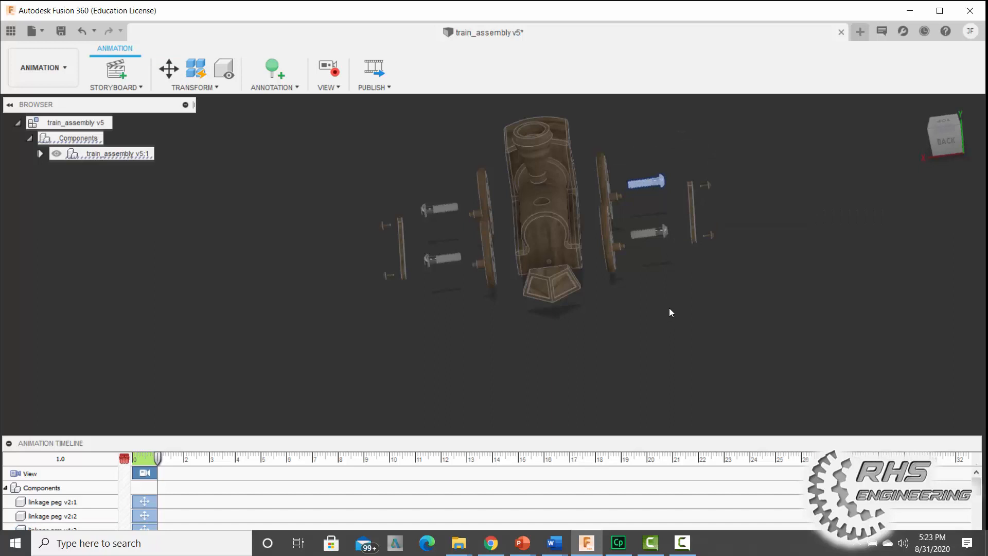
- Save the train assembly as a new version with the description "User Saved"
middle_click_drag(669, 309, 536, 351, "shift")
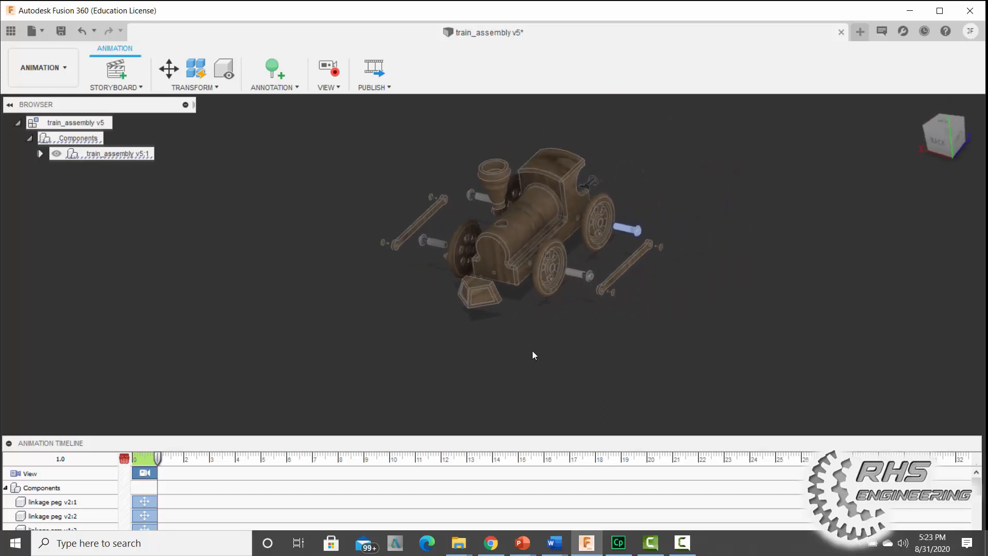
left_click(30, 33)
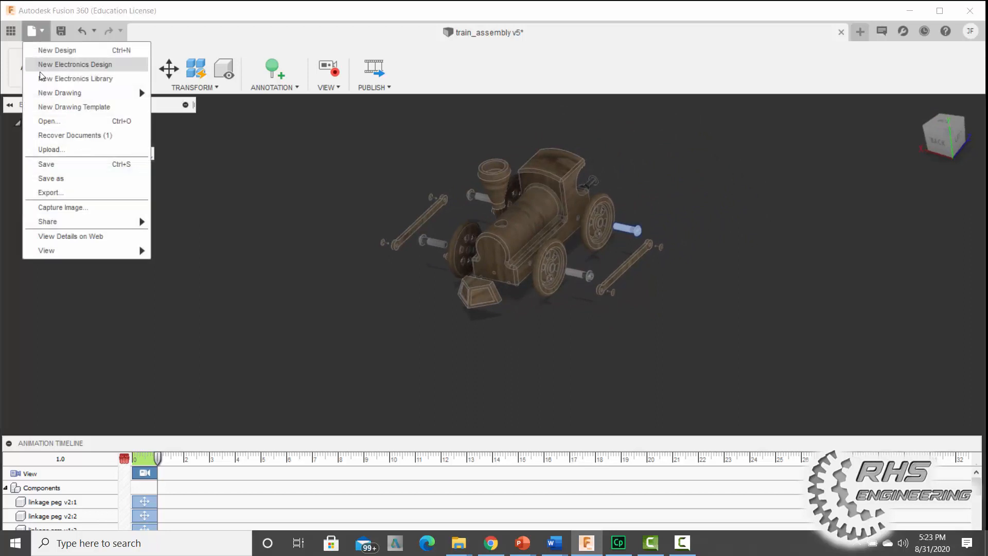
left_click(65, 164)
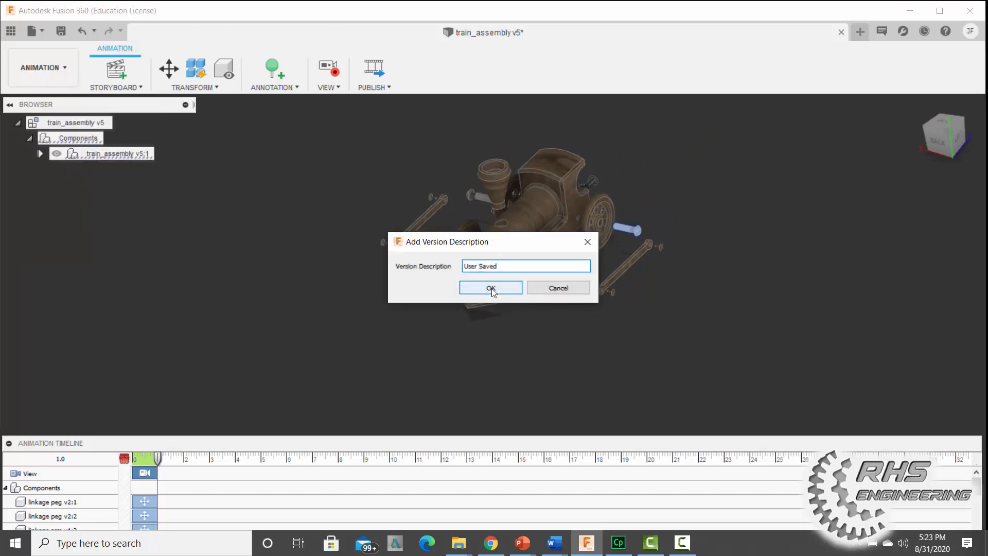
left_click(489, 286)
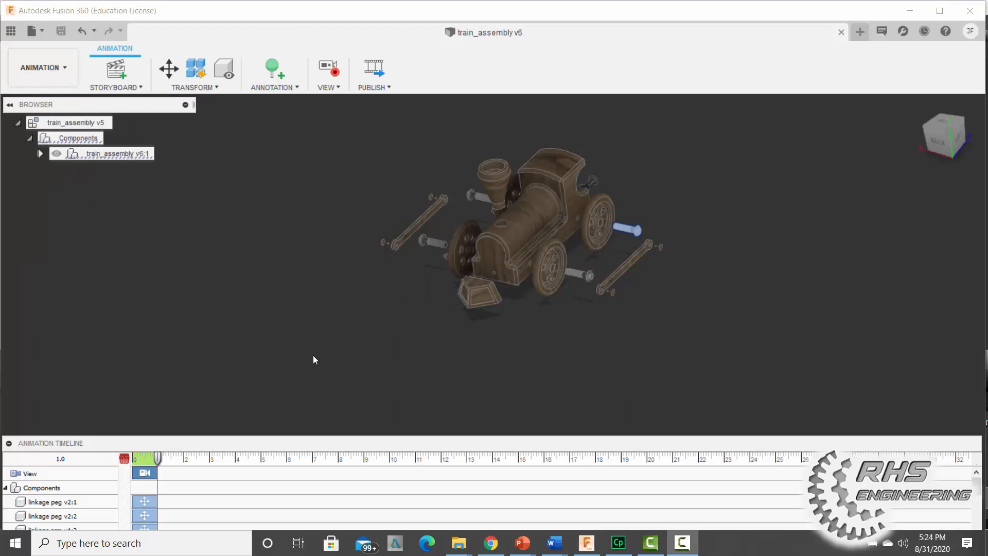
- Enlarge the animation timeline and play back Storyboard1
left_click_drag(310, 437, 318, 357)
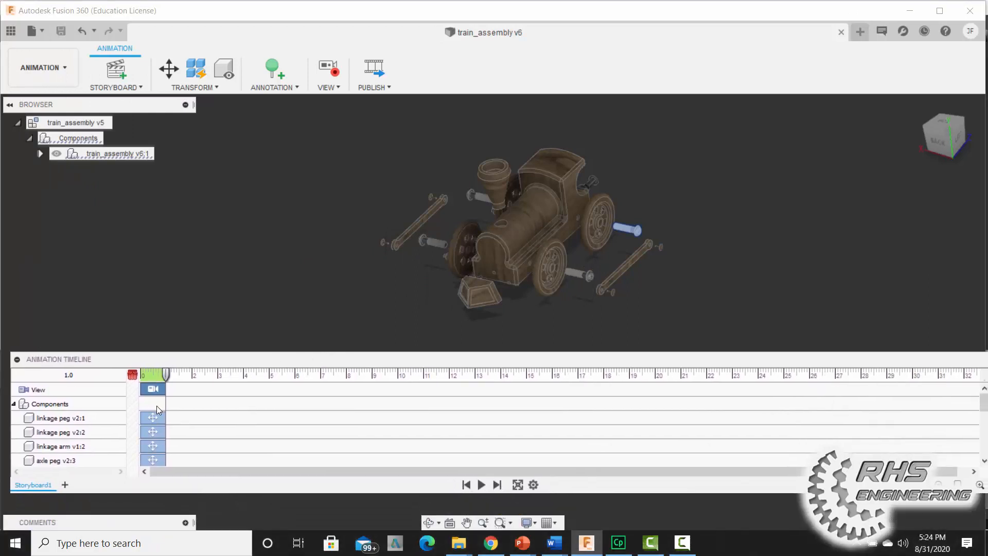
mouse_move(165, 416)
left_mouse_down()
mouse_move(203, 417)
mouse_move(151, 417)
left_mouse_up()
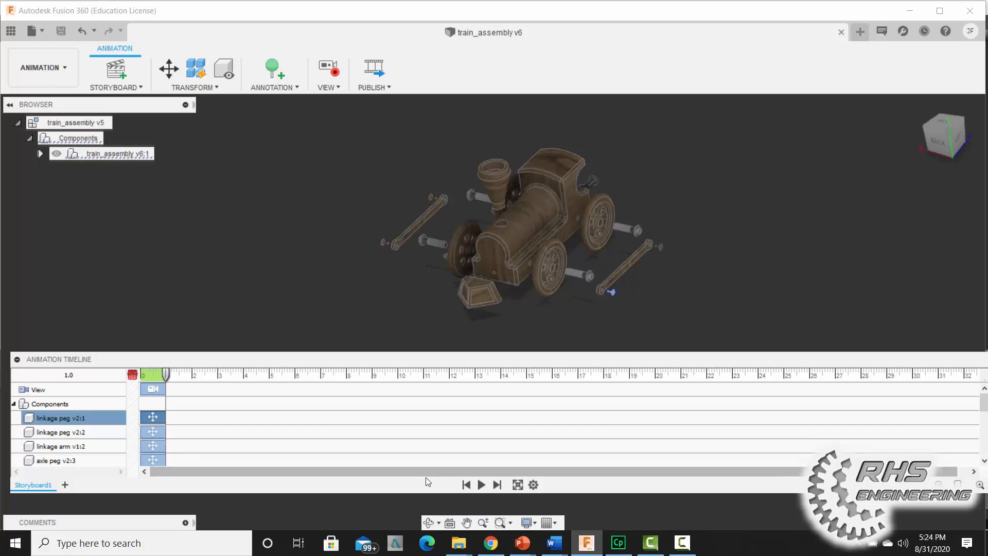
left_click(481, 485)
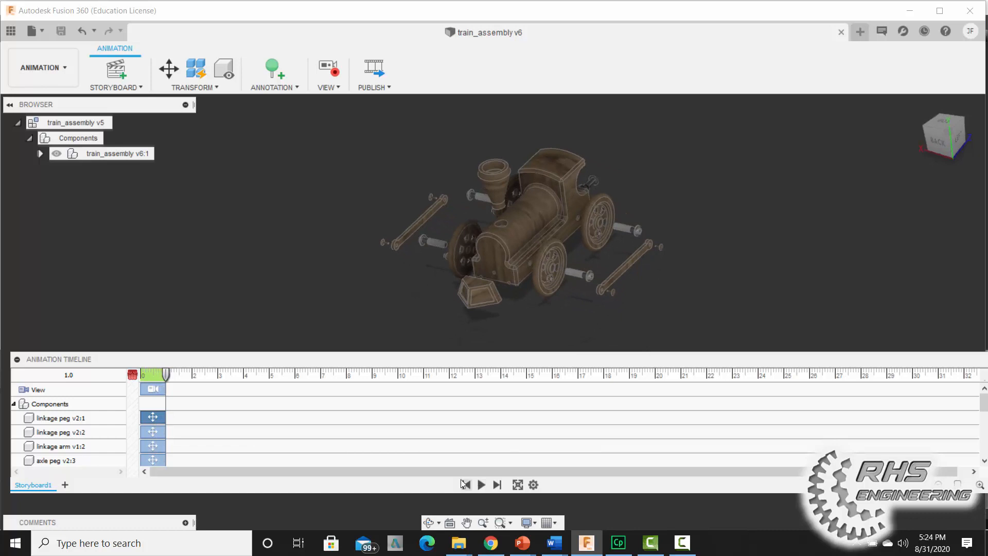
- Stretch the axle peg v2:2 and v2:1 moves on the timeline to 2.2 and shorten them back to 1
scroll(342, 417, "down", 3)
scroll(342, 420, "down", 1)
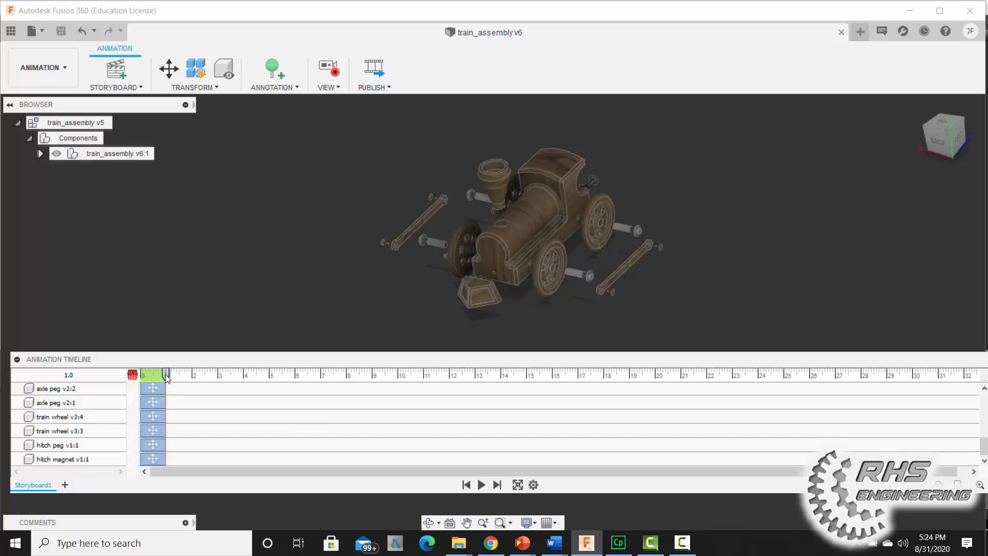
left_click_drag(165, 374, 195, 403)
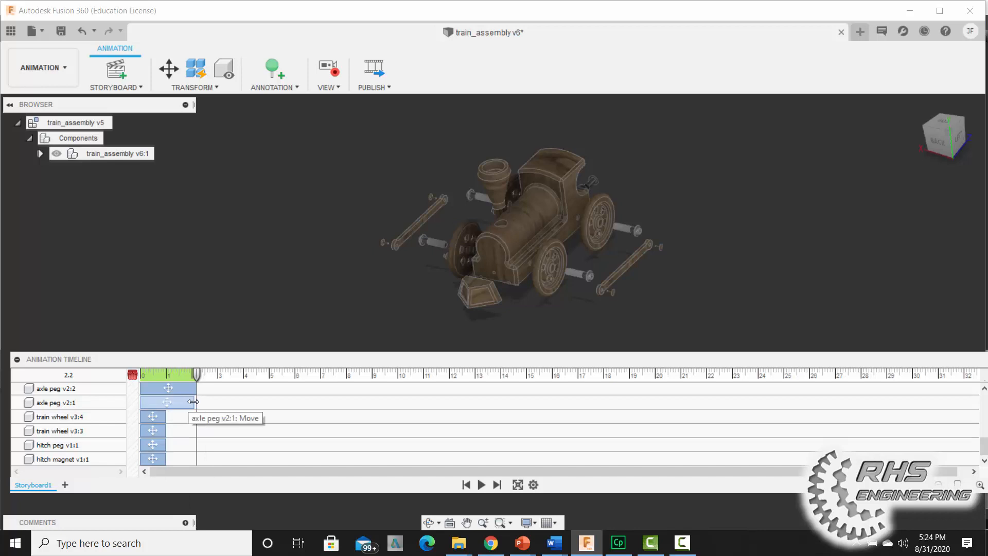
left_click_drag(193, 402, 167, 390)
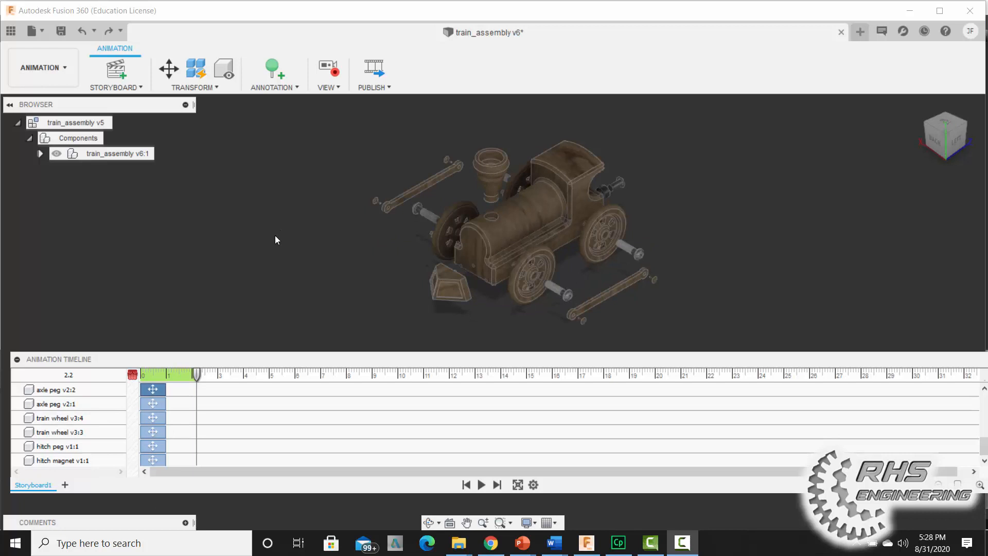
- Show the trail lines for all train_assembly components, from train 2.0 v5:1 through hitch peg v1:1, and collapse the component list
left_click(40, 153)
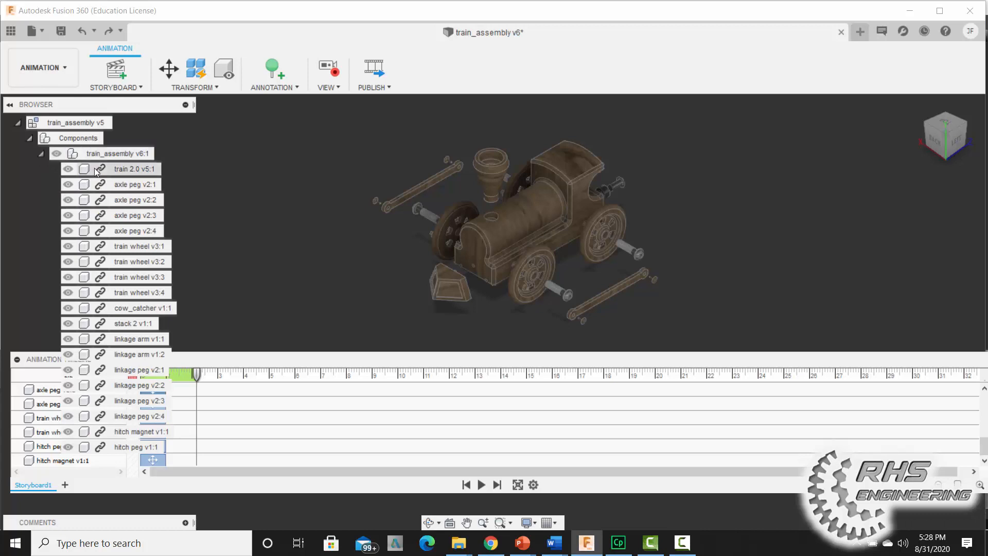
left_click(124, 170)
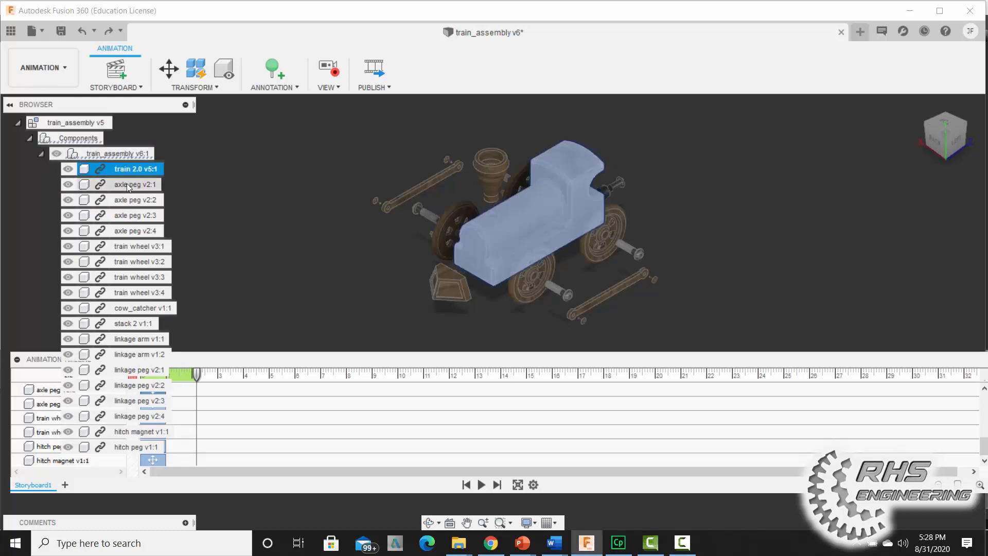
left_click(126, 184, "ctrl")
left_click(126, 198, "ctrl")
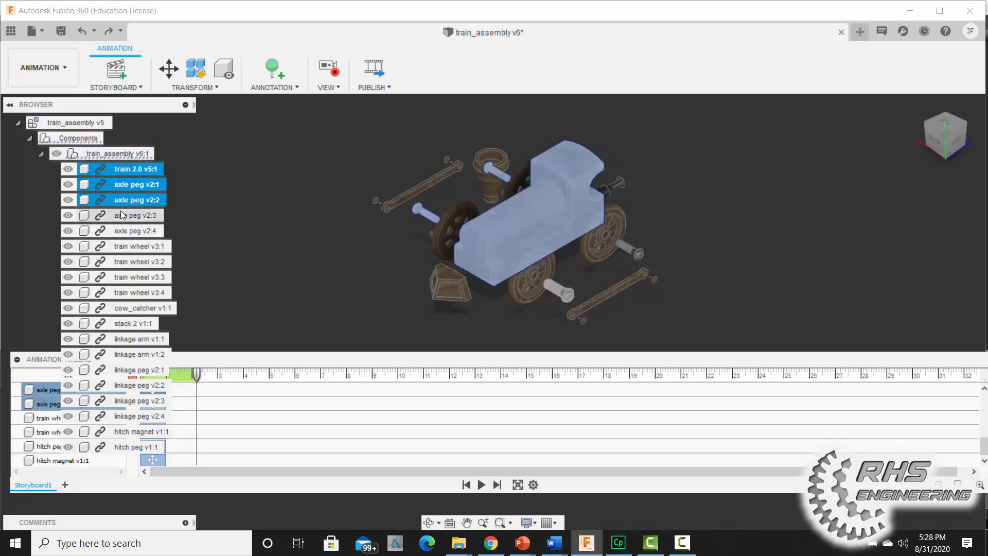
left_click(120, 215, "ctrl")
left_click(123, 231, "ctrl")
left_click(124, 248, "ctrl")
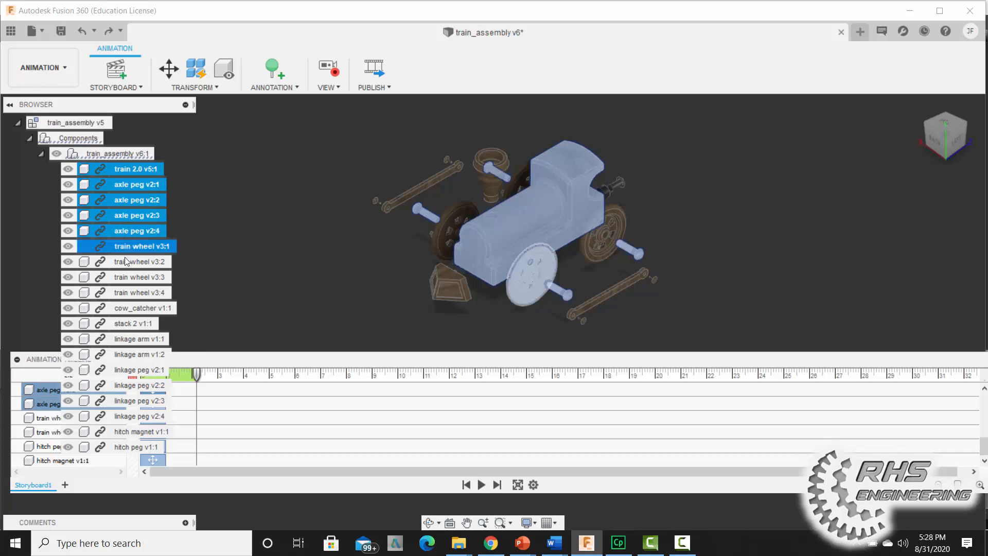
left_click(125, 262, "ctrl")
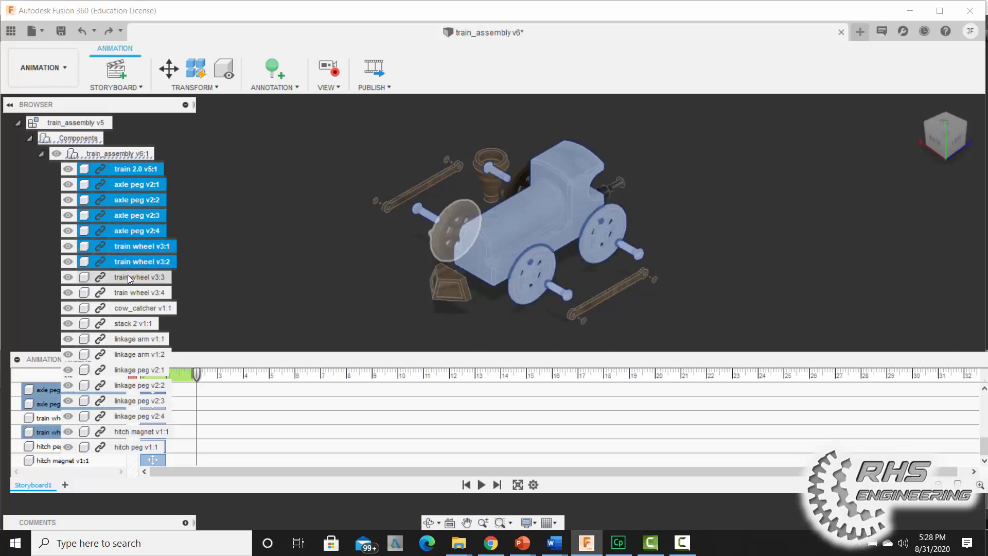
left_click(128, 275, "ctrl")
left_click(124, 294, "ctrl")
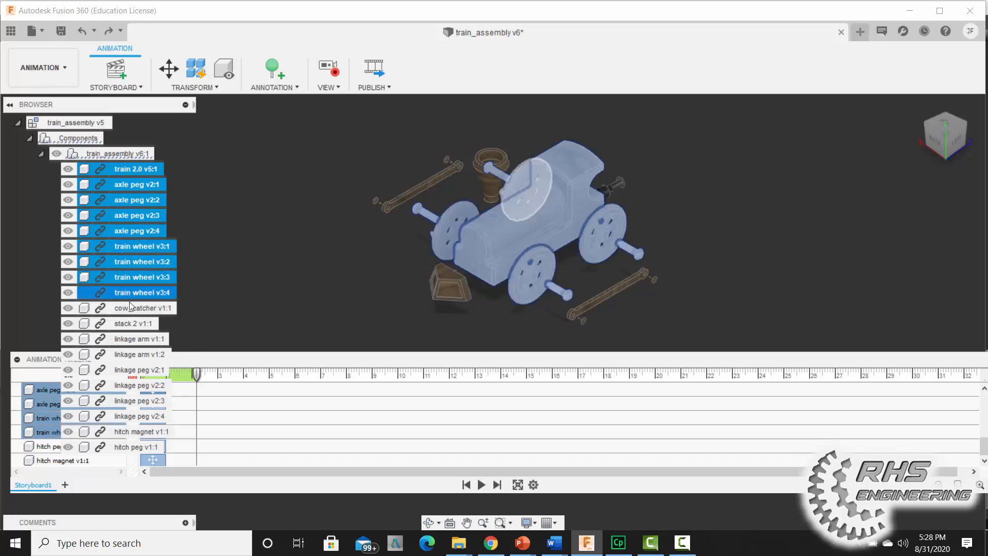
left_click(136, 309, "ctrl")
left_click(134, 323, "ctrl")
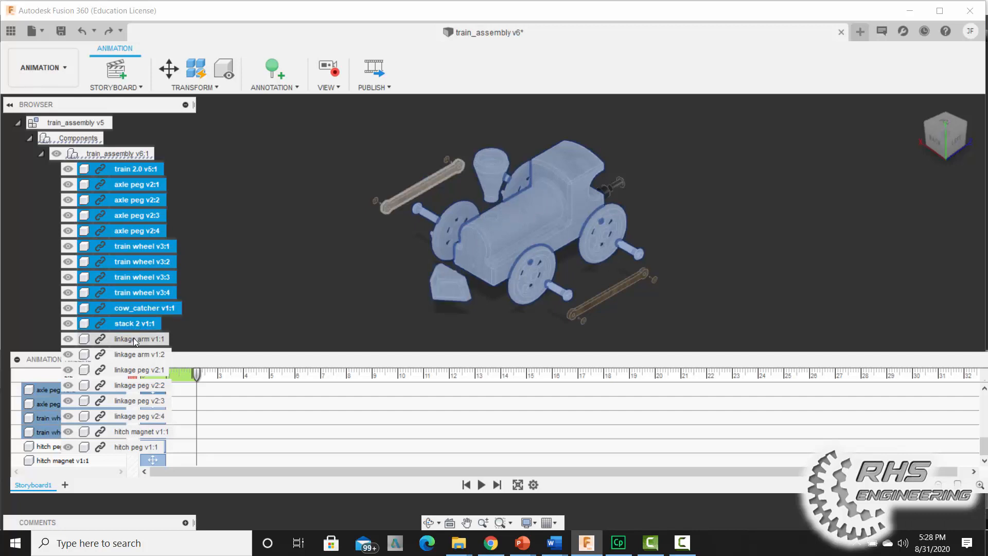
left_click(134, 338, "ctrl")
left_click(136, 355, "ctrl")
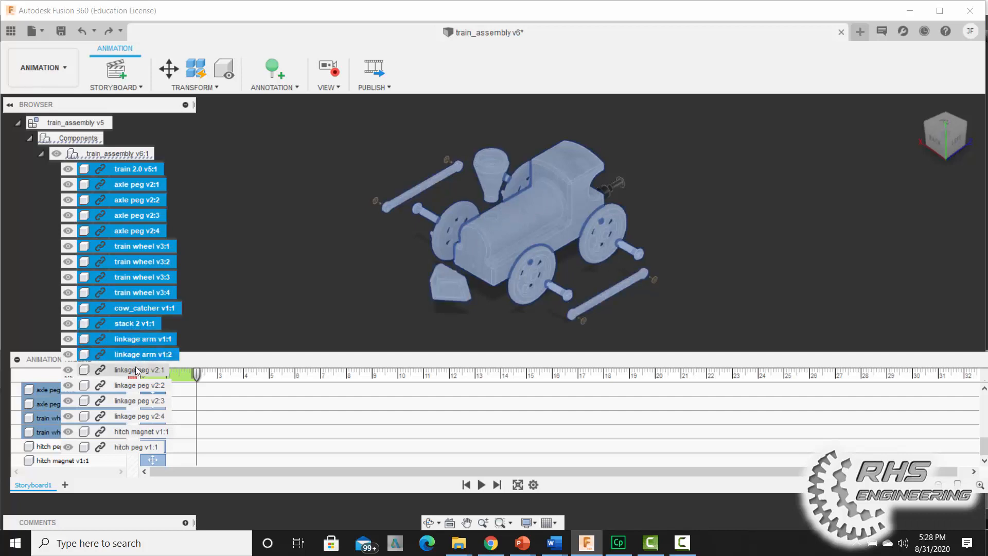
left_click(132, 370, "ctrl")
left_click(124, 388, "ctrl")
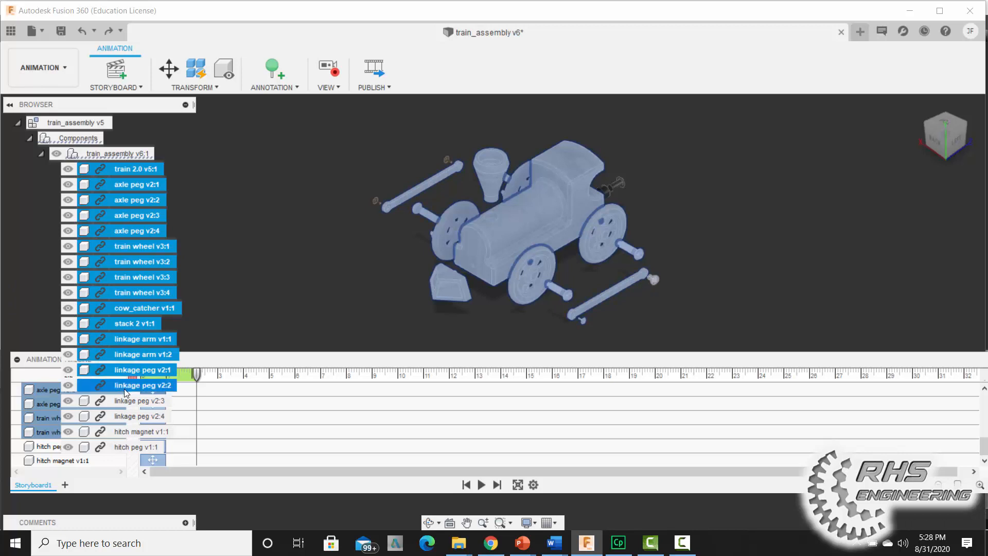
left_click(125, 400, "ctrl")
left_click(126, 411, "ctrl")
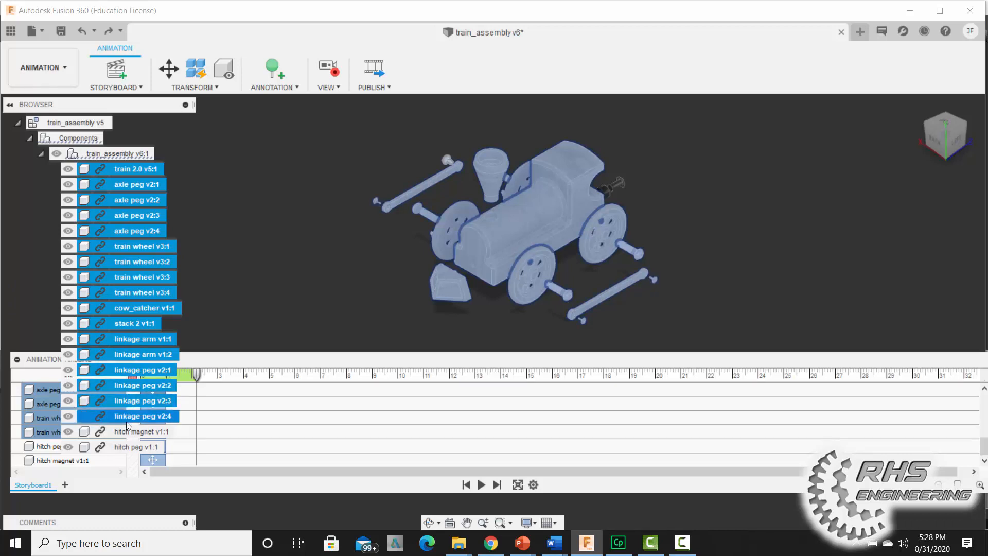
left_click(126, 430, "ctrl")
left_click(129, 446, "ctrl")
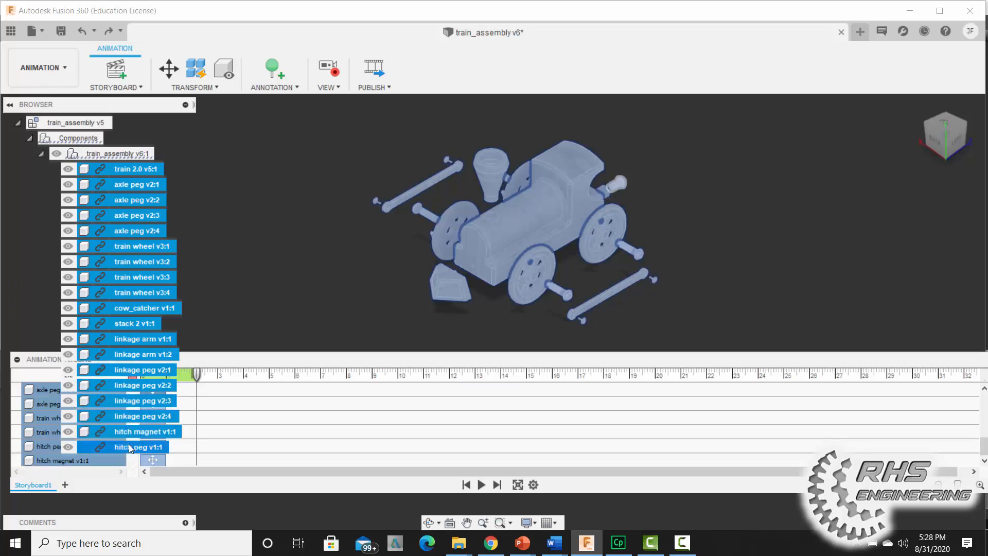
right_click(129, 446)
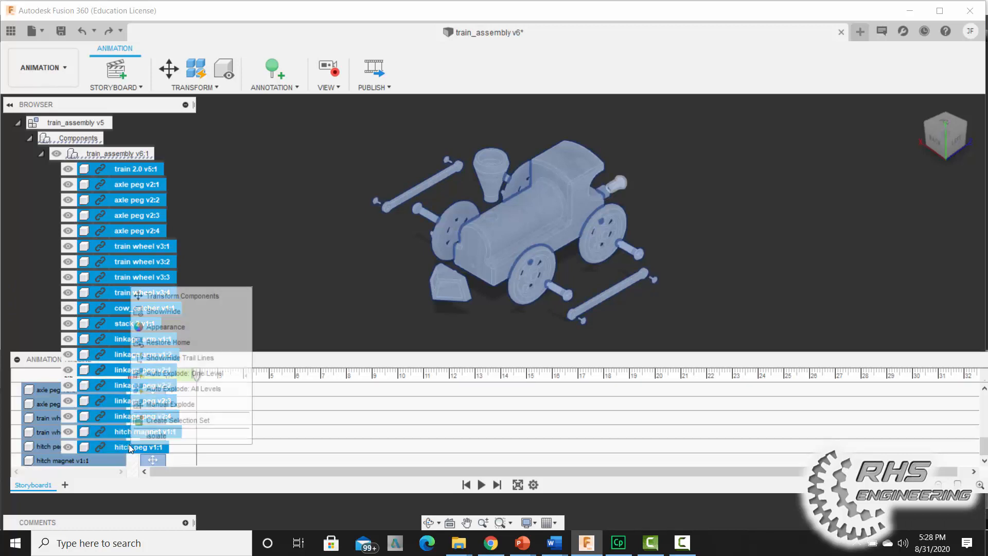
left_click(160, 369)
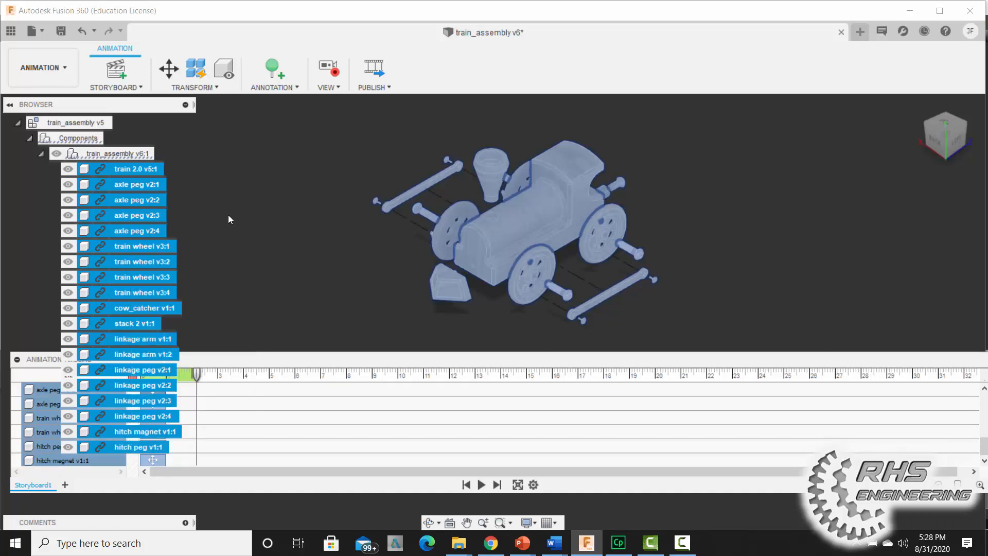
left_click(217, 168)
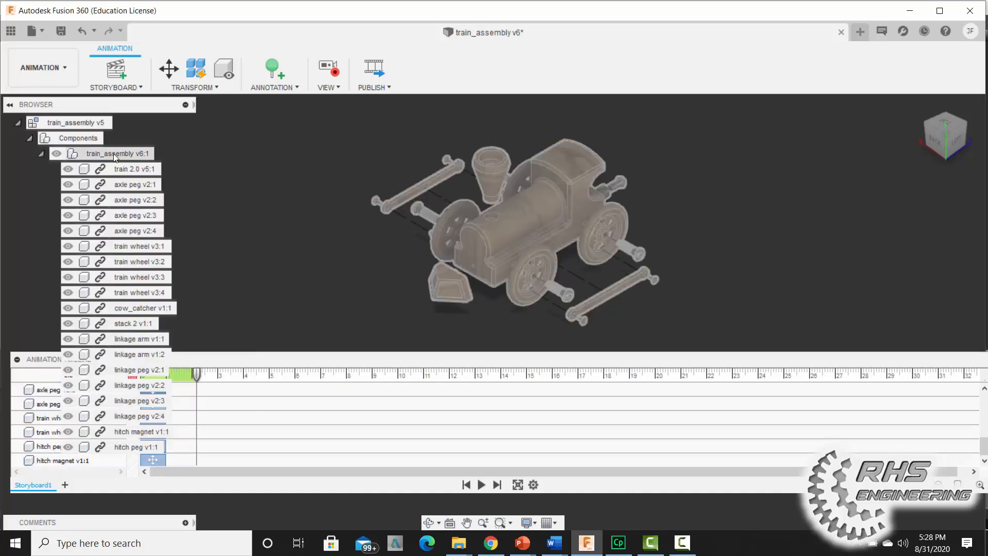
left_click(103, 169)
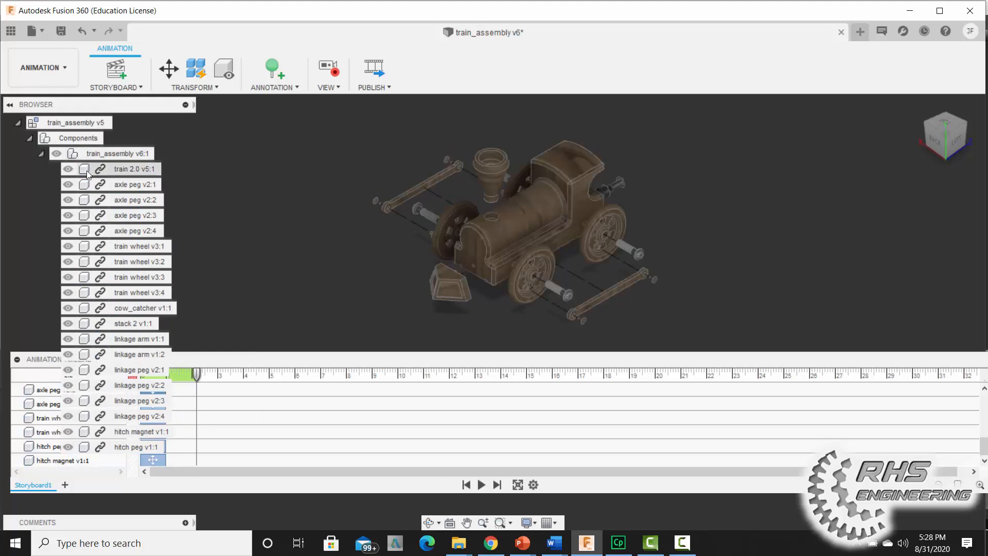
left_click(43, 157)
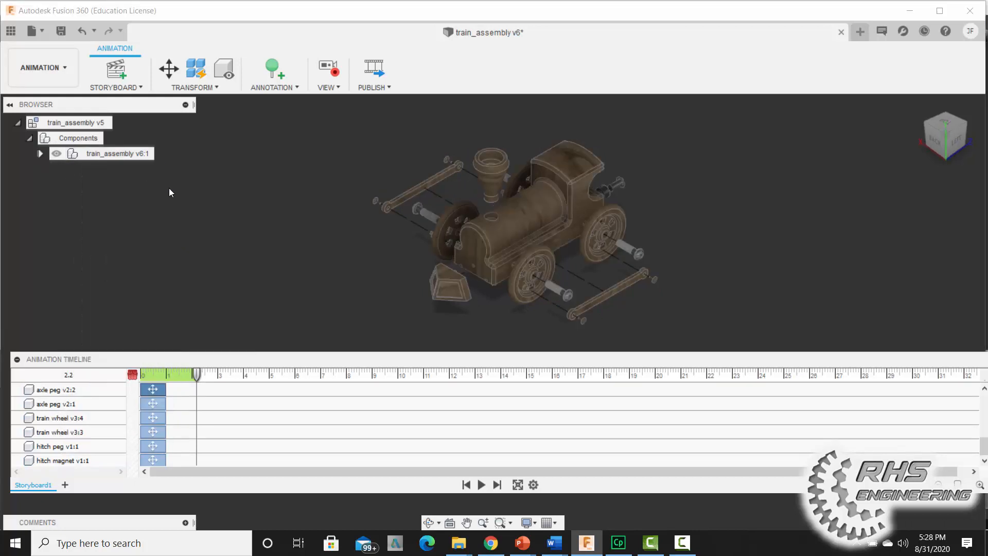
- Save the assembly with its trail lines as a new version described as "User Saved"
left_click(45, 69)
left_click(31, 31)
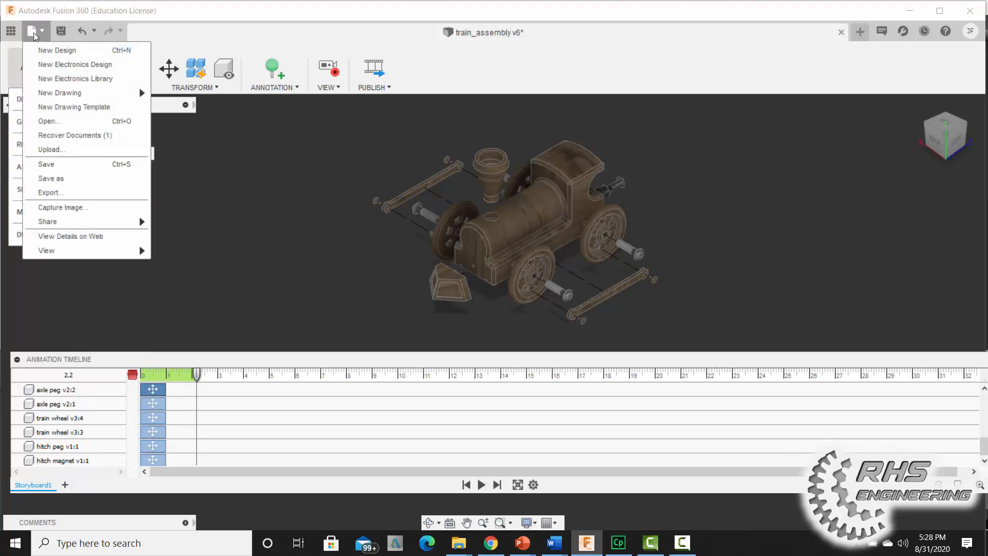
left_click(46, 164)
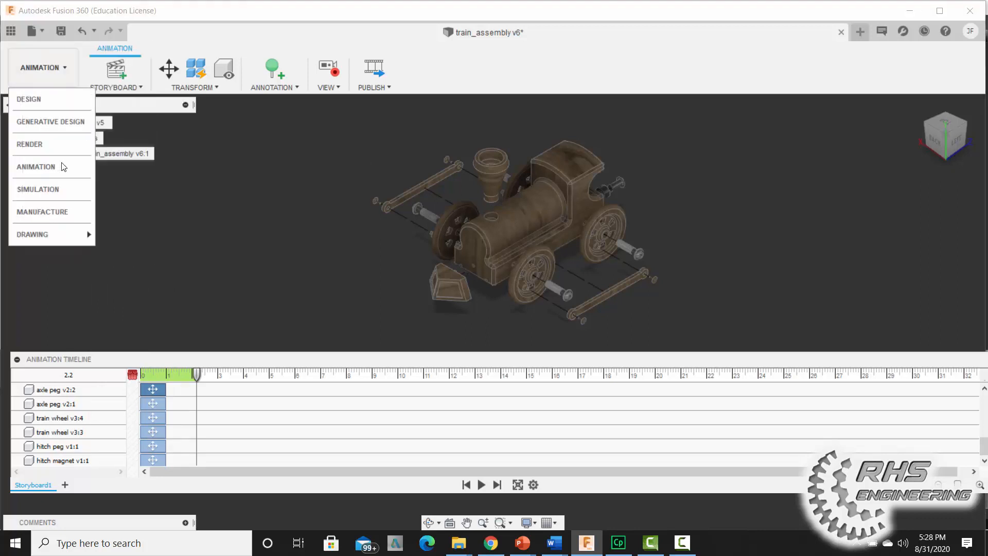
left_click(474, 288)
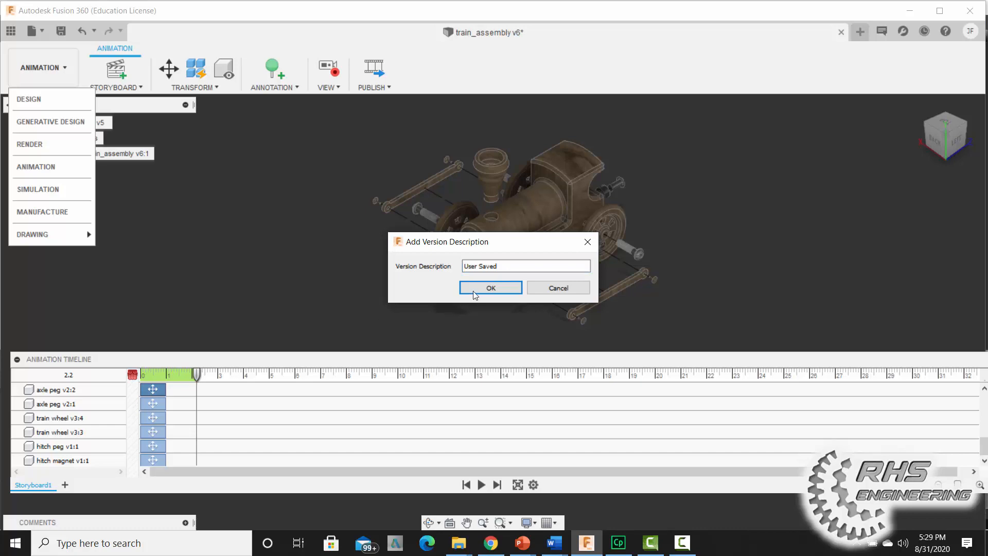